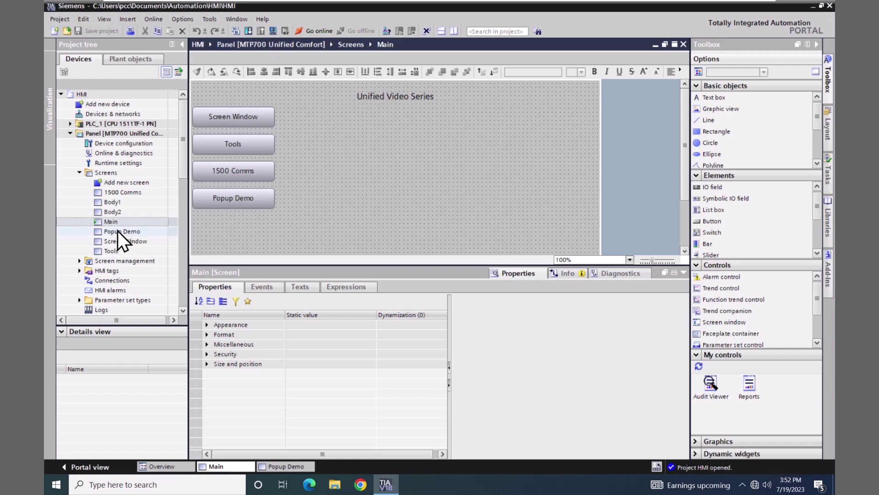
Step: Open the Popup Demo screen, then add a new Screen_1 to the HMI's Screens folder
double_click(100, 232)
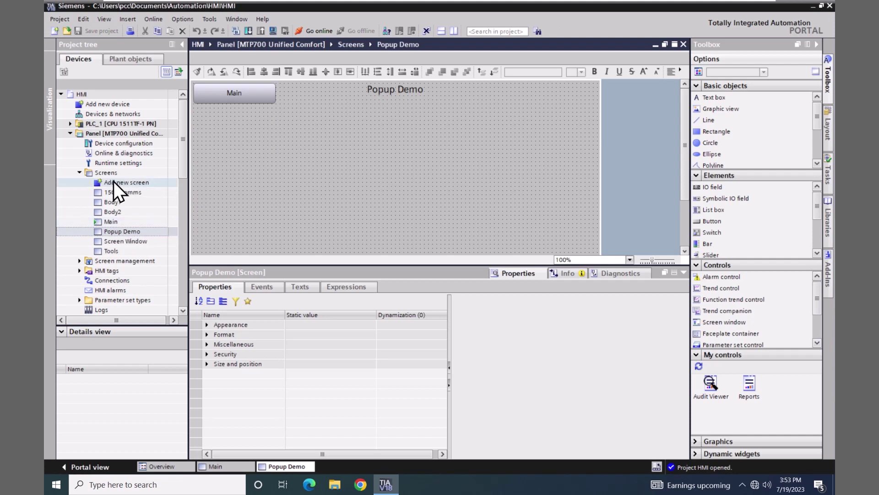
double_click(101, 182)
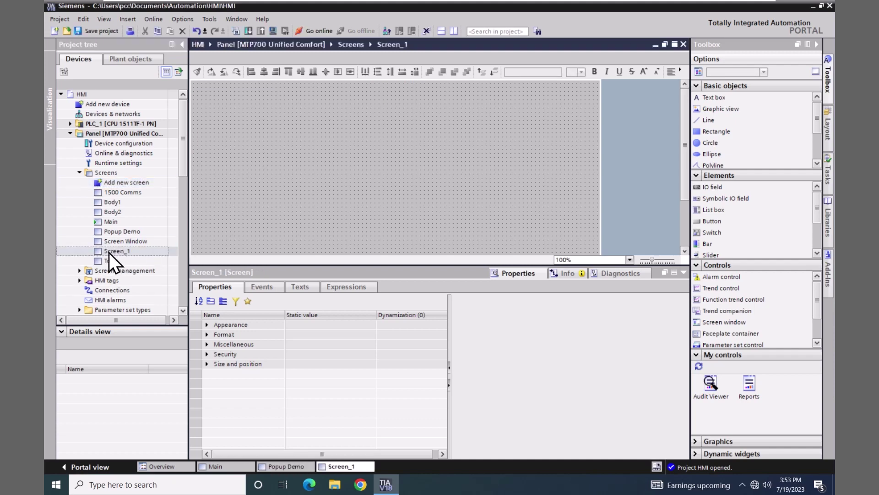
Step: Rename Screen_1 to 'MyPopUp' from the project tree
right_click(99, 251)
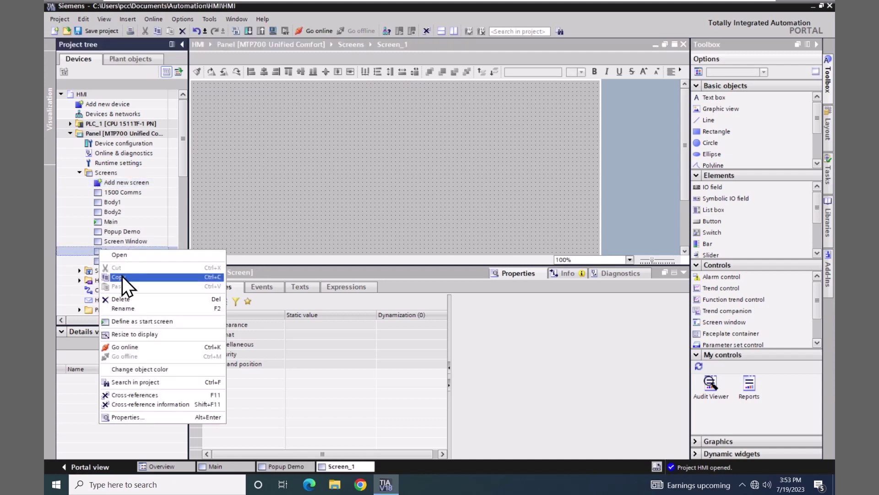
left_click(129, 308)
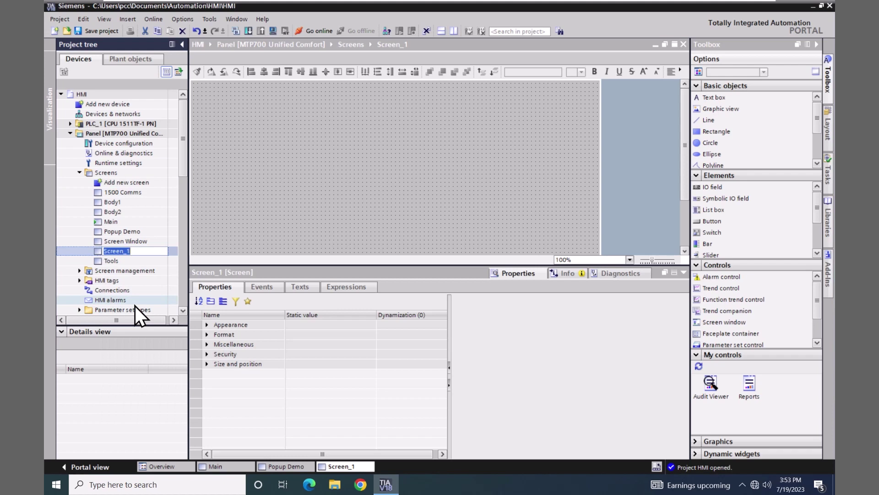
type("MyPopUp")
key("Return")
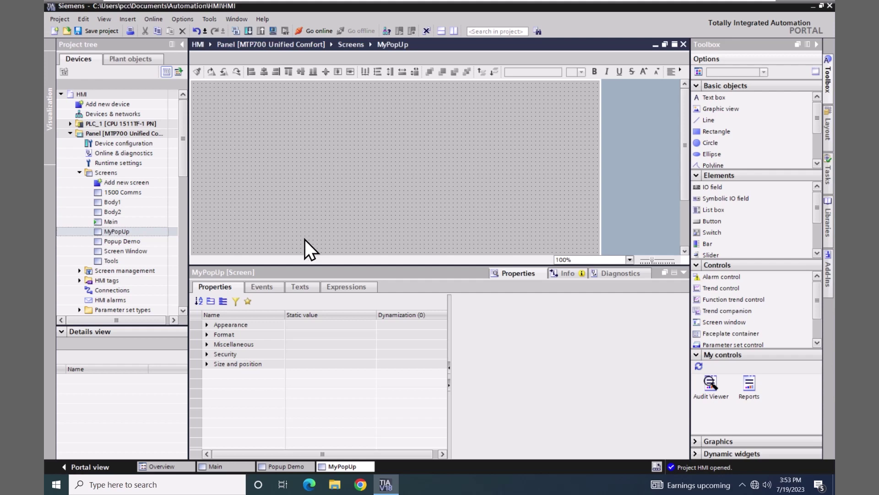
Step: Set the MyPopUp screen height to 200 and width to 250
left_click(207, 364)
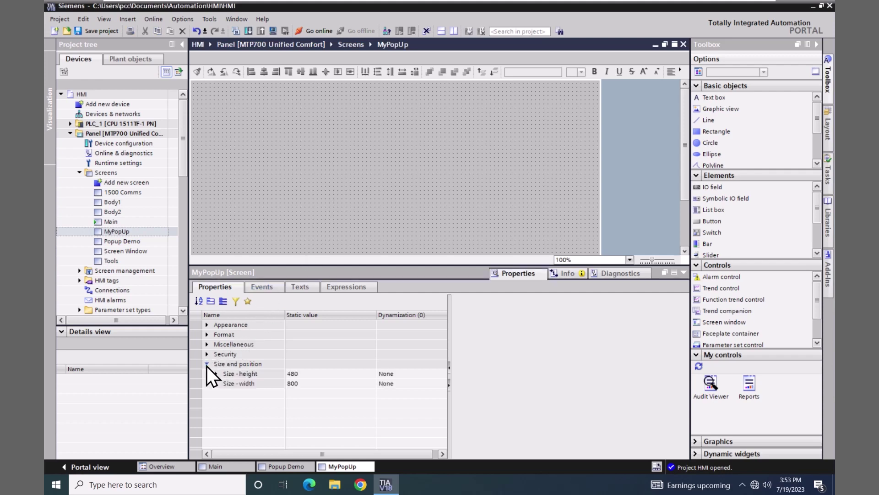
left_click(298, 374)
type("200")
key("Tab")
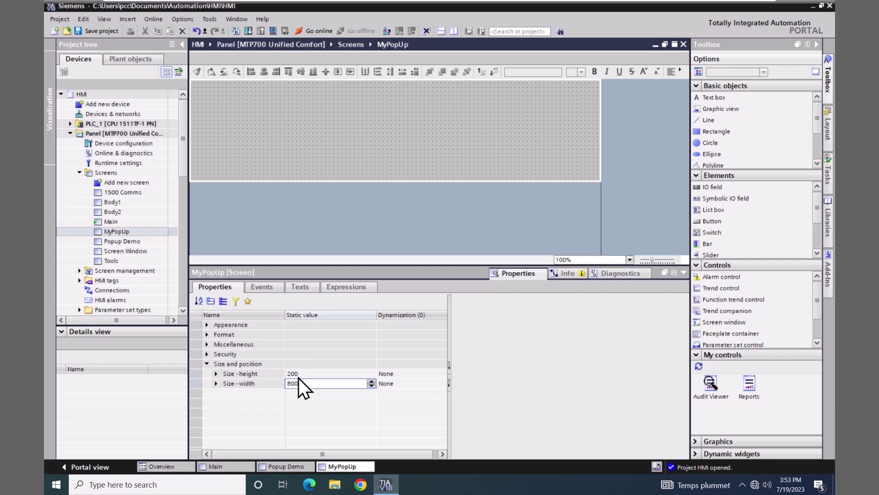
double_click(296, 386)
type("250")
key("Return")
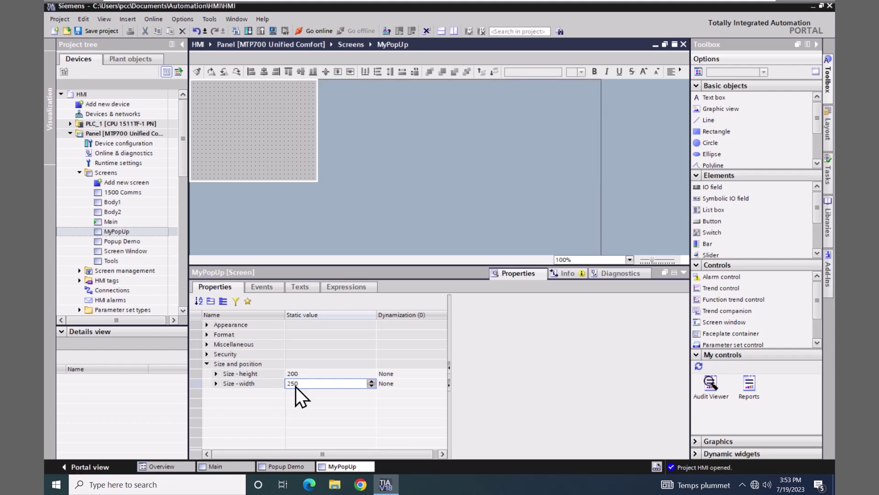
Step: Change the screen's background colour to light blue (153, 204, 255)
left_click(205, 324)
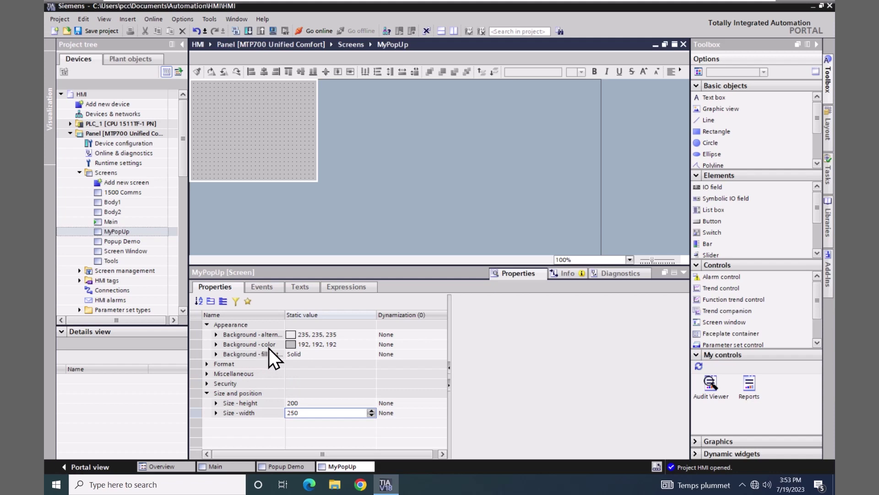
left_click(340, 345)
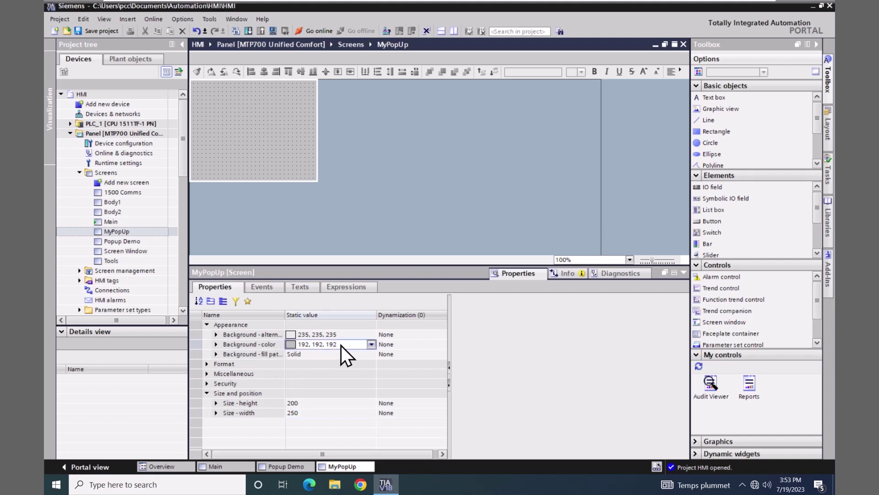
left_click(371, 344)
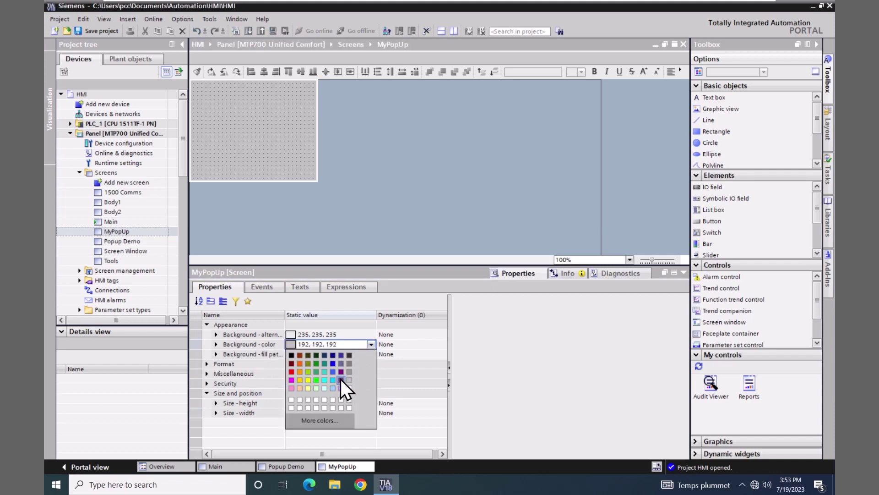
left_click(333, 388)
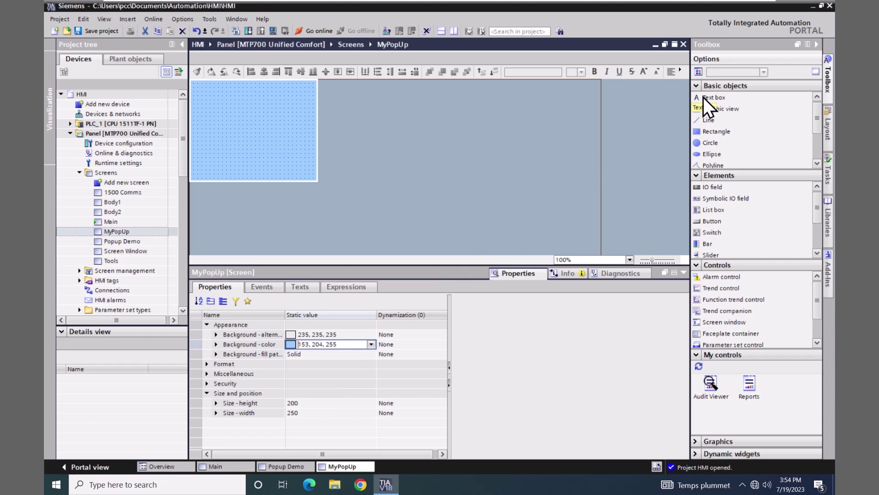
Step: Add a text box with font size 23 reading 'MyPopUp' to the screen
left_click_drag(697, 101, 221, 117)
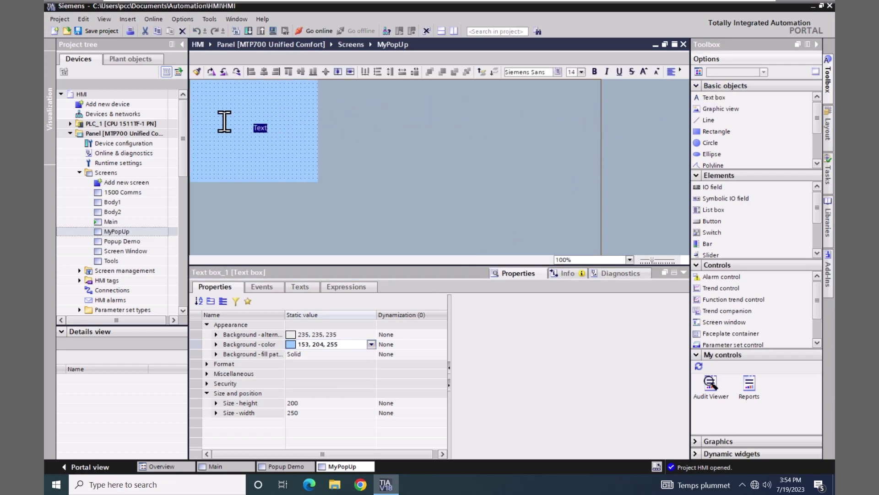
left_click(581, 73)
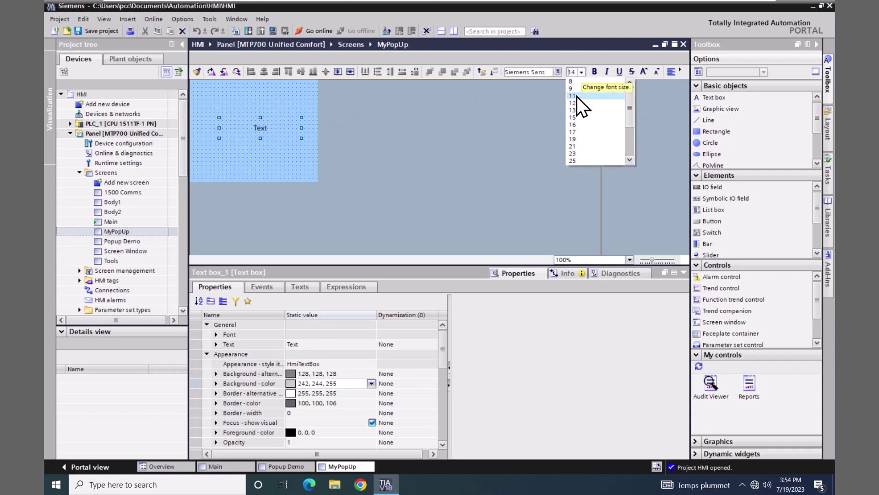
left_click(565, 151)
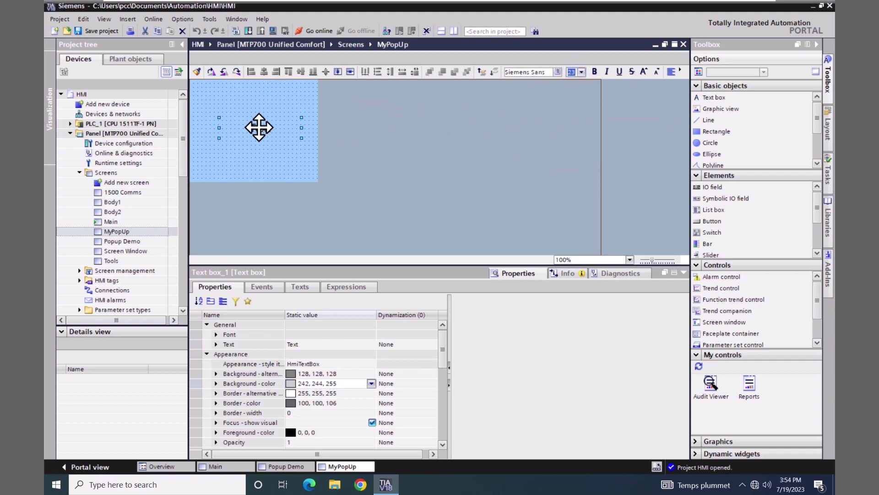
double_click(260, 129)
type("MyPopUp")
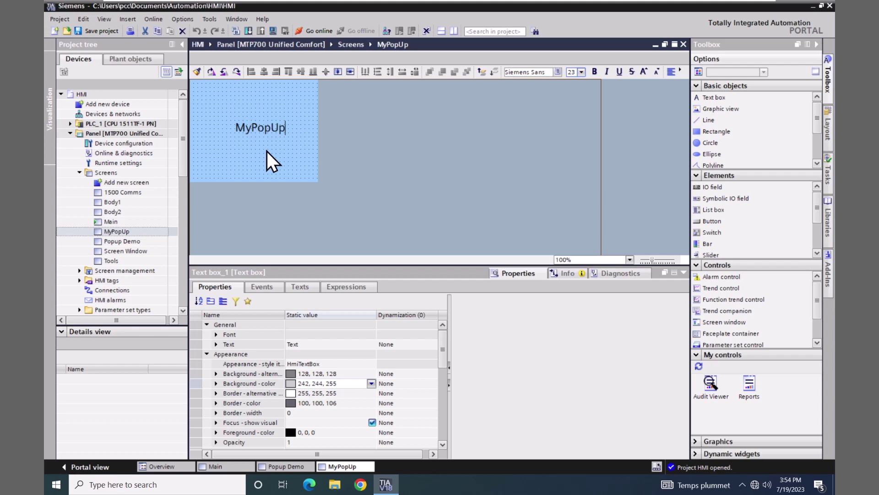
left_click(267, 150)
Step: Fit the MyPopUp caption box to its text and centre it on the screen
left_click(256, 130)
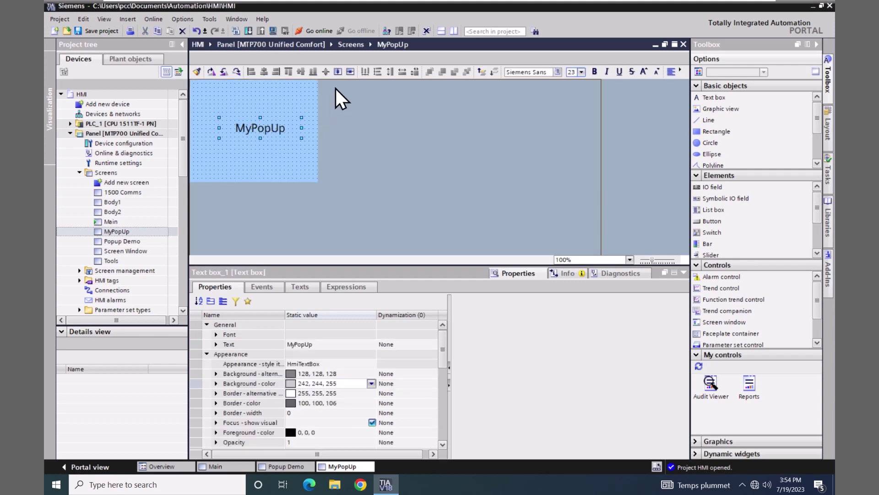
left_click(338, 72)
left_click(351, 71)
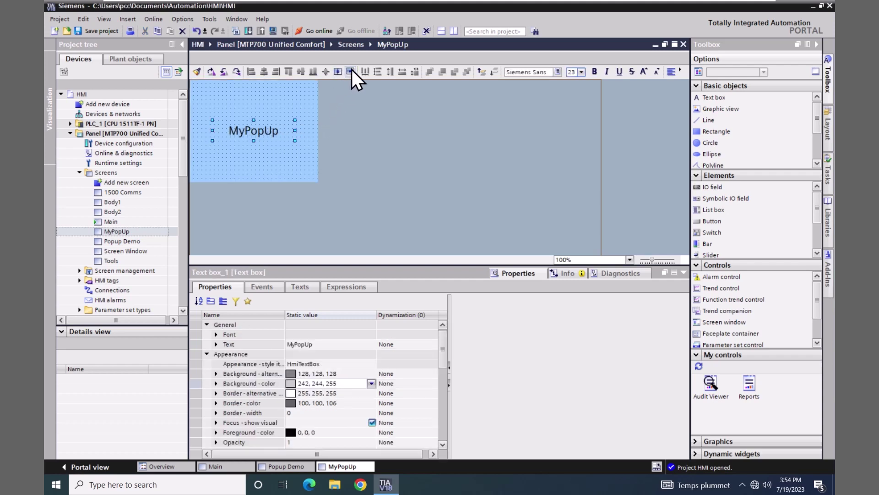
left_click(278, 159)
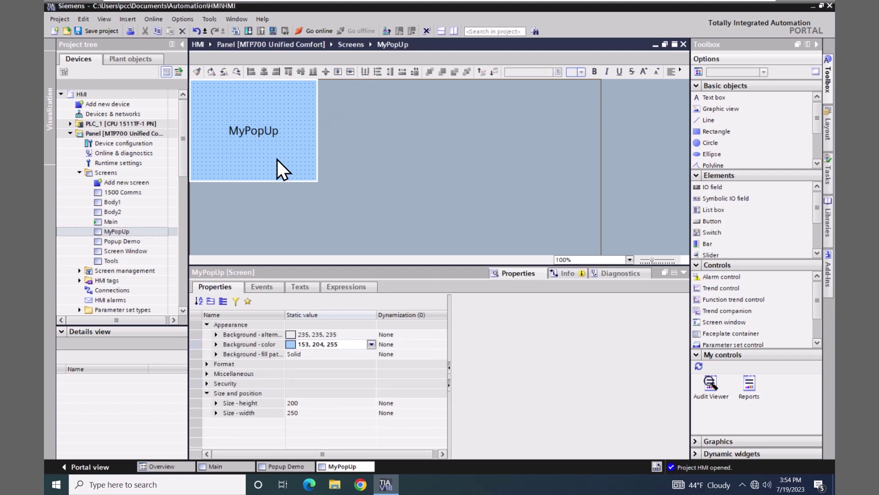
Step: On Popup Demo, add a button below Main labelled 'Open Popup' / '(global manual close)'
double_click(101, 241)
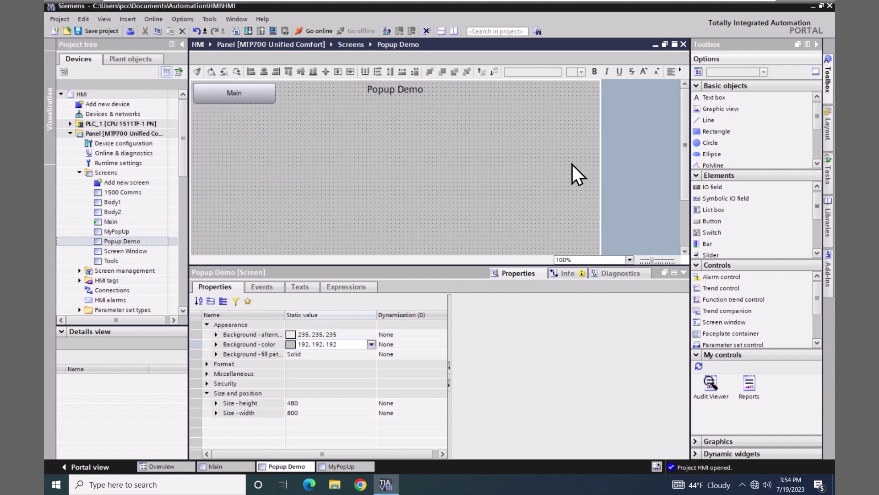
left_click(699, 218)
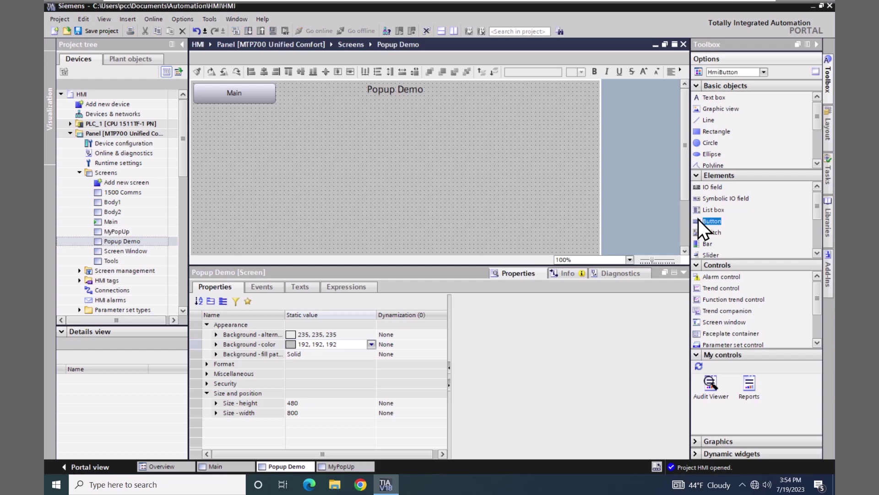
left_click_drag(698, 220, 204, 136)
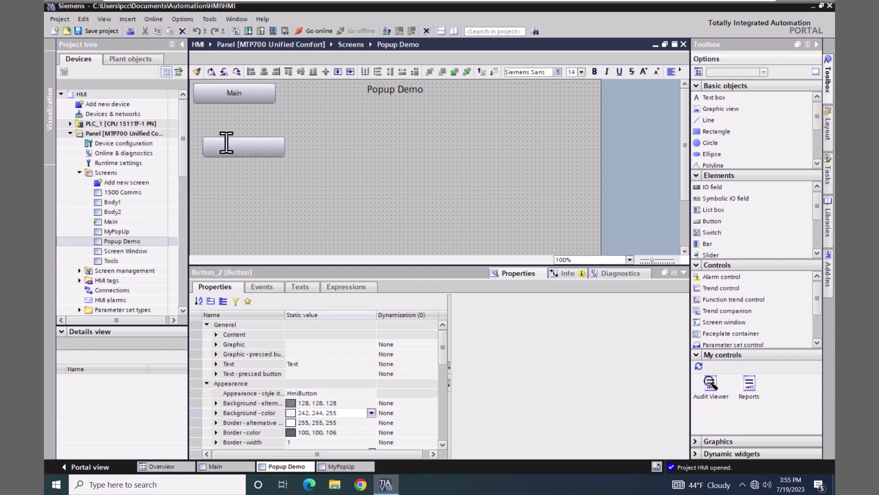
type("Open Popup")
key("Return")
type("Job")
type("al manua")
type("l close)")
left_click(238, 173)
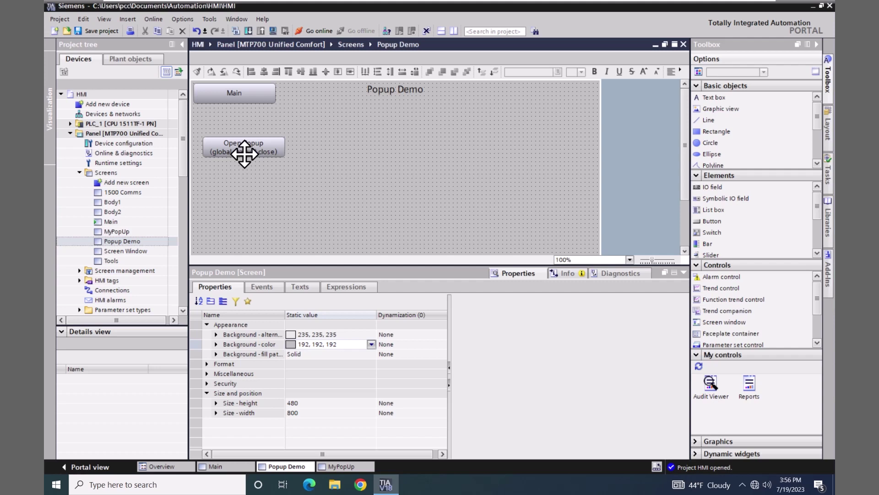
left_click(244, 154)
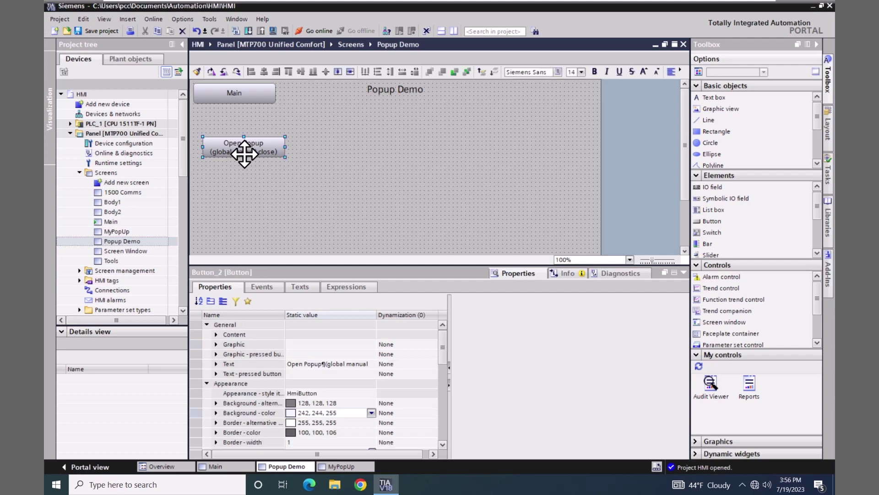
Step: Assign the Screen system function OpenScreenInPopup to the button's Press event
left_click(259, 285)
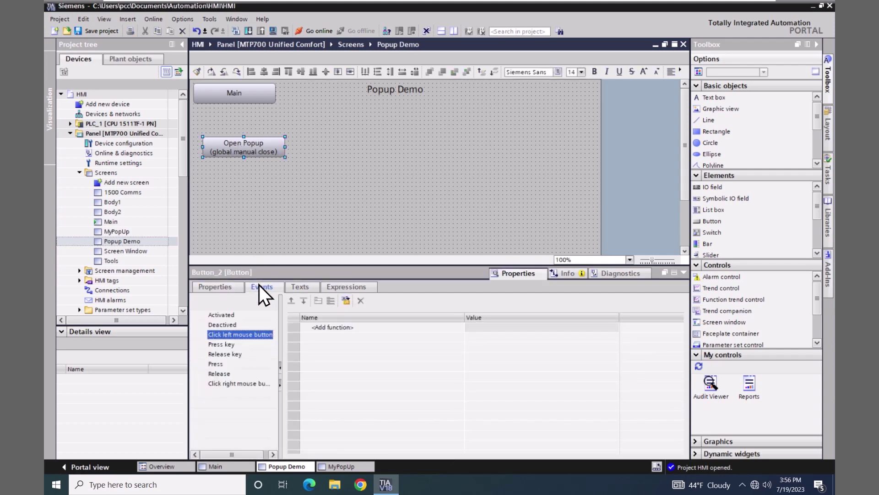
left_click(216, 364)
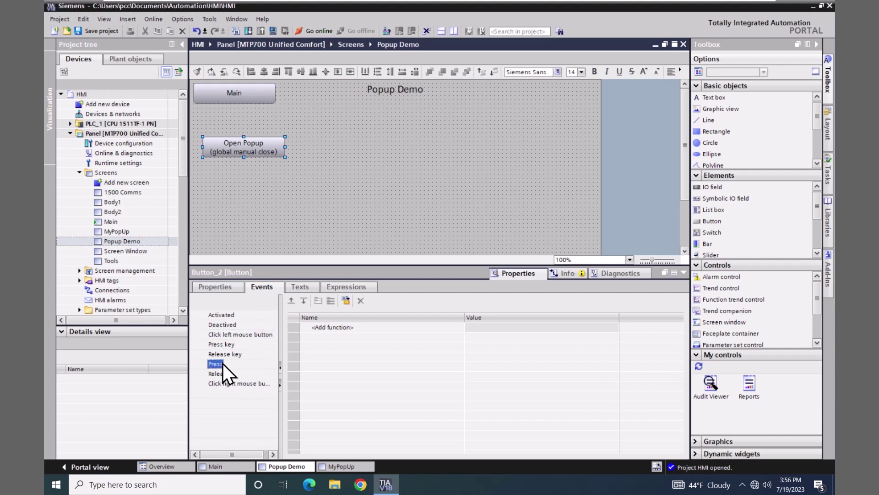
left_click(341, 330)
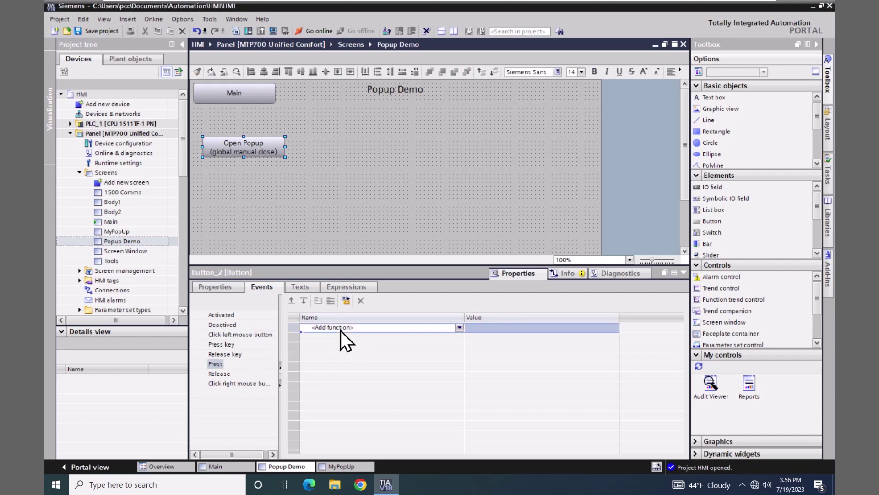
left_click(458, 328)
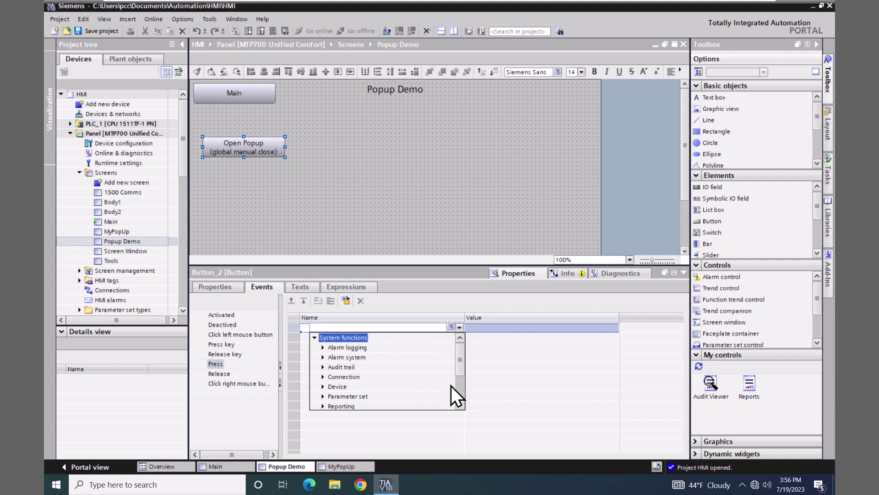
left_click(460, 405)
left_click(460, 405)
left_click(460, 405)
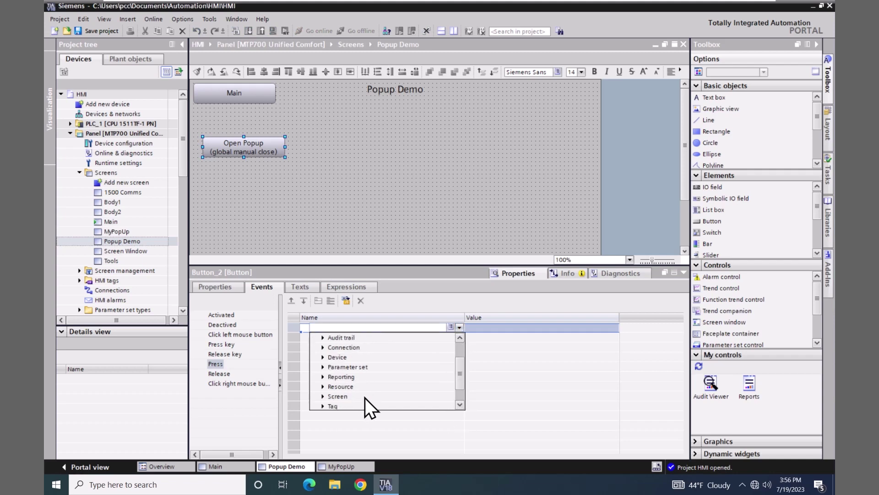
left_click(327, 397)
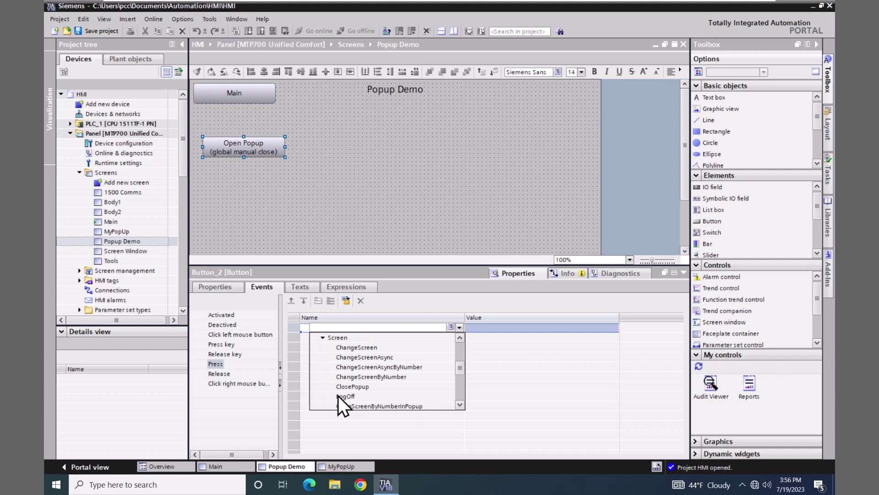
left_click(460, 405)
left_click(460, 405)
left_click(460, 404)
left_click(459, 405)
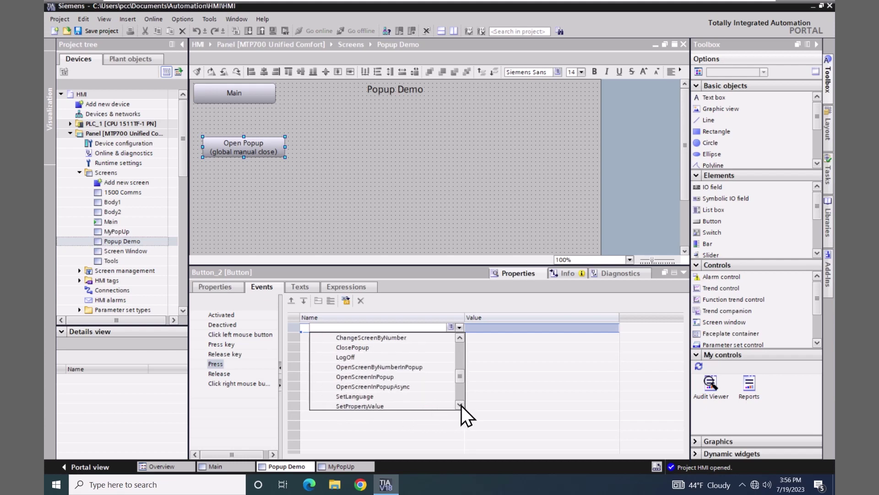
left_click(338, 377)
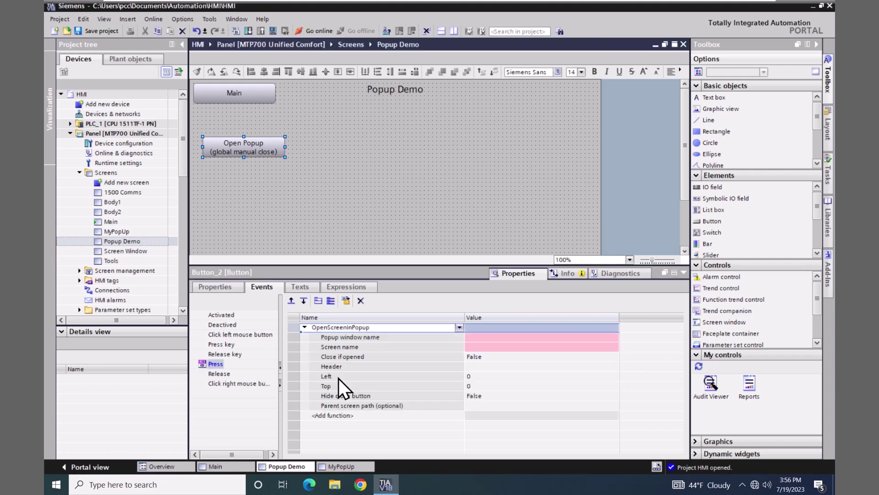
Step: Set the popup window name to pwn1 and the screen name to MyPopUp
left_click(482, 337)
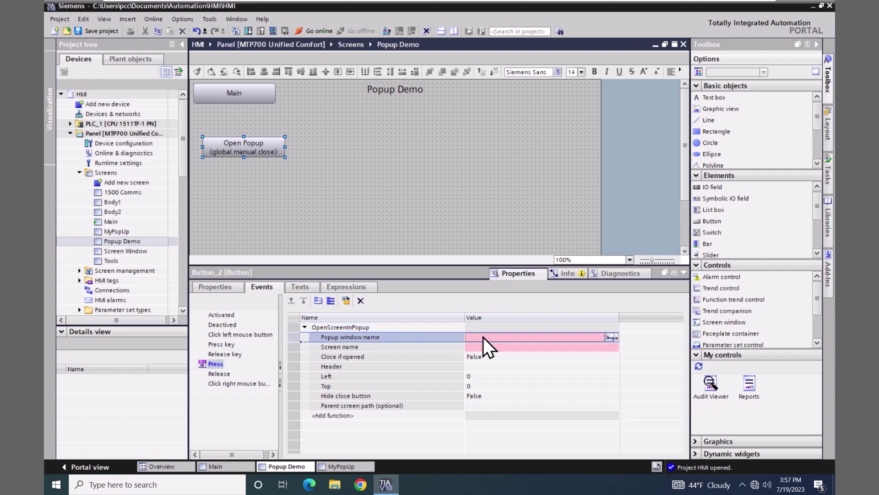
type("pwn1")
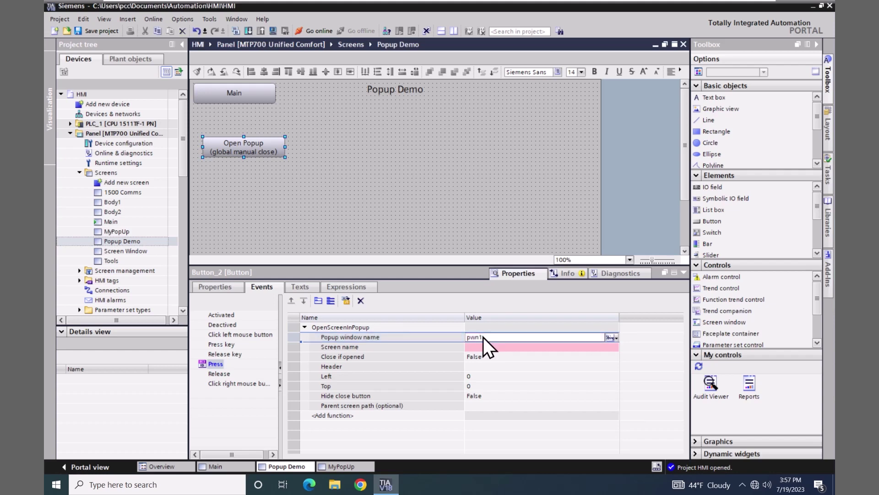
left_click(491, 347)
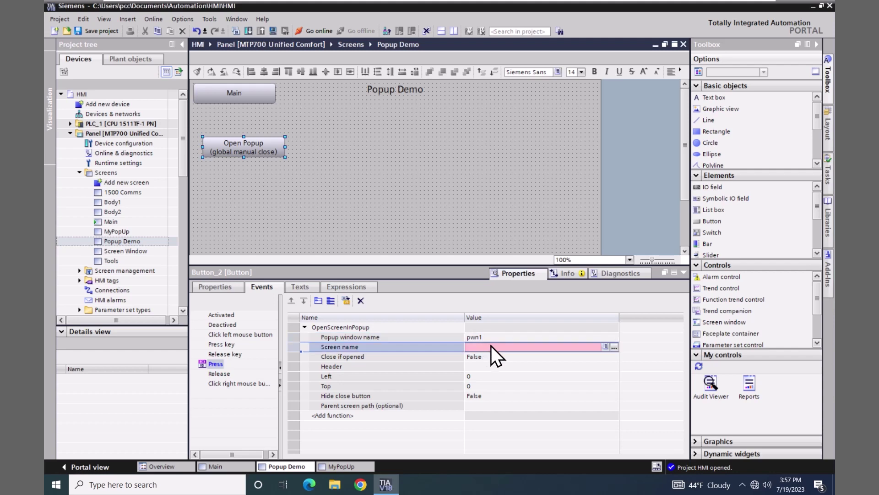
left_click(615, 349)
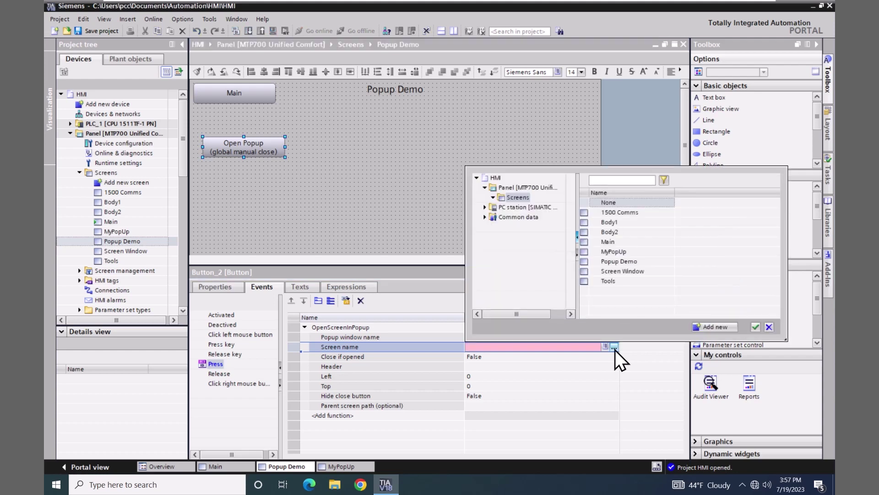
left_click(622, 251)
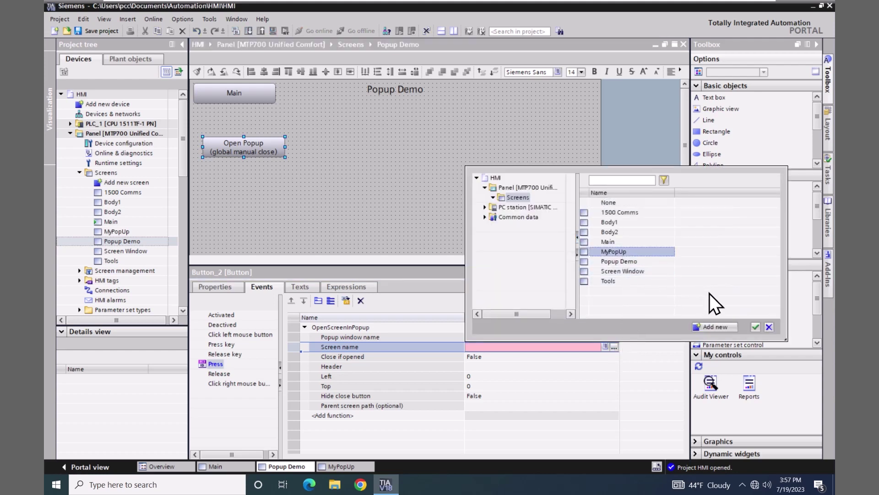
left_click(755, 326)
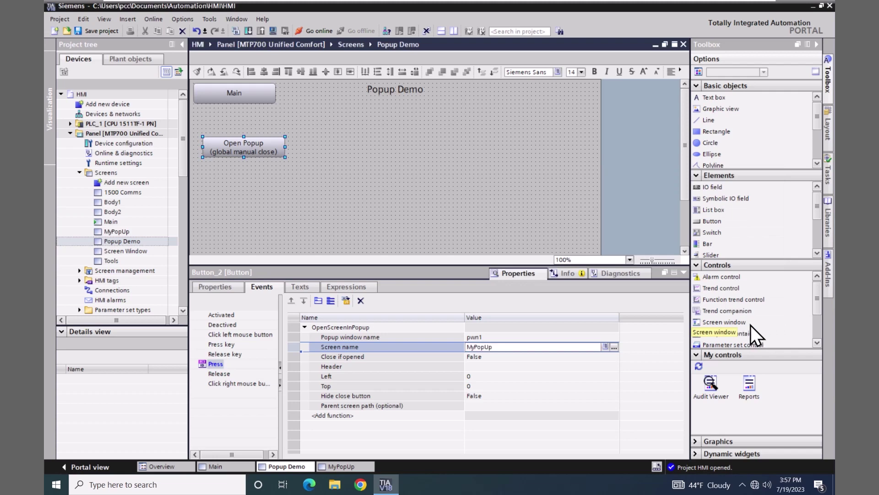
Step: Set Close if opened to True and the header to 'MyPopUp Header'
left_click(387, 358)
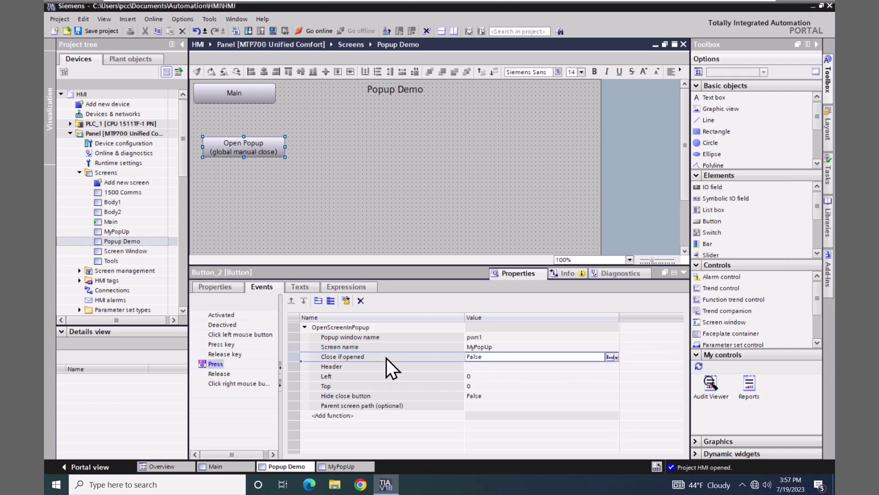
left_click(485, 355)
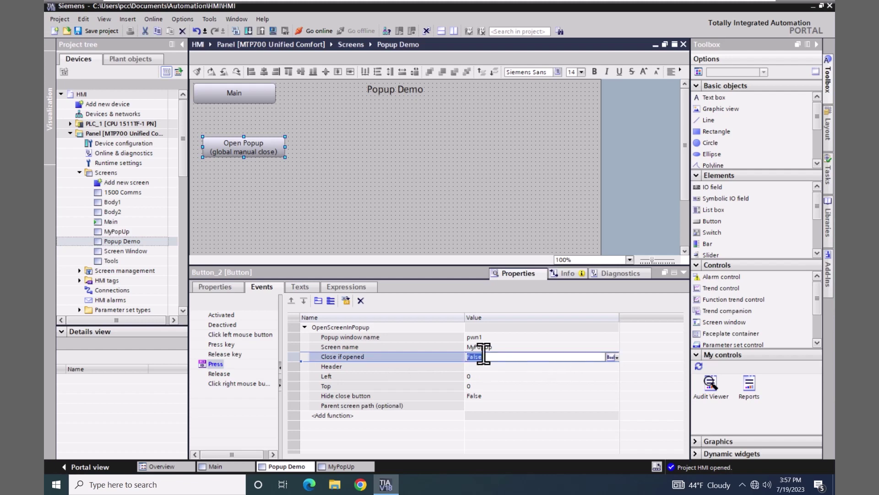
type("True")
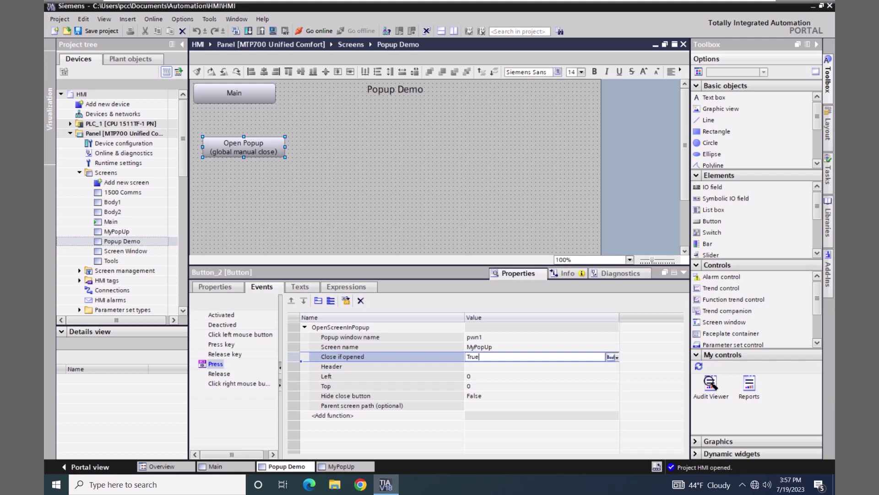
left_click(485, 355)
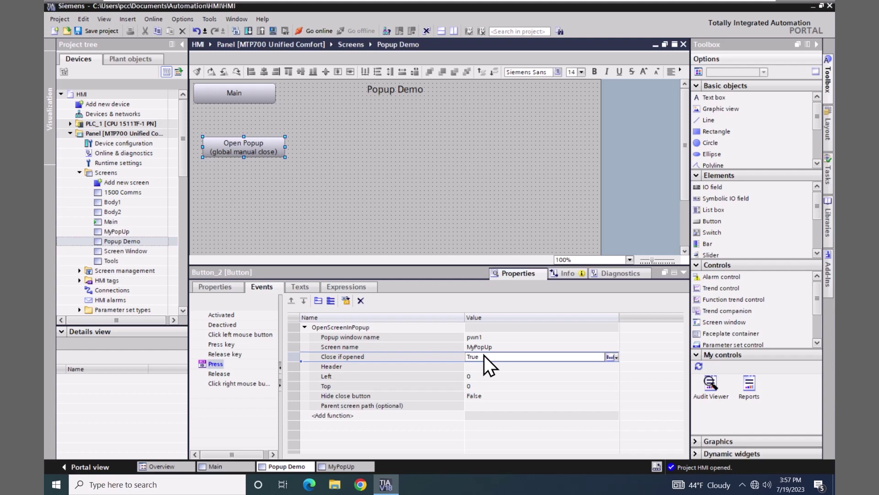
left_click(478, 366)
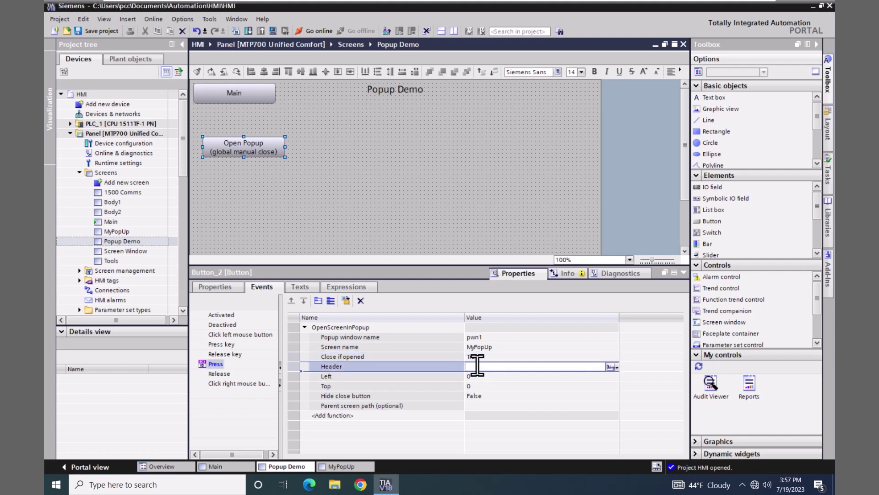
type("MyPopUp Header")
key("Return")
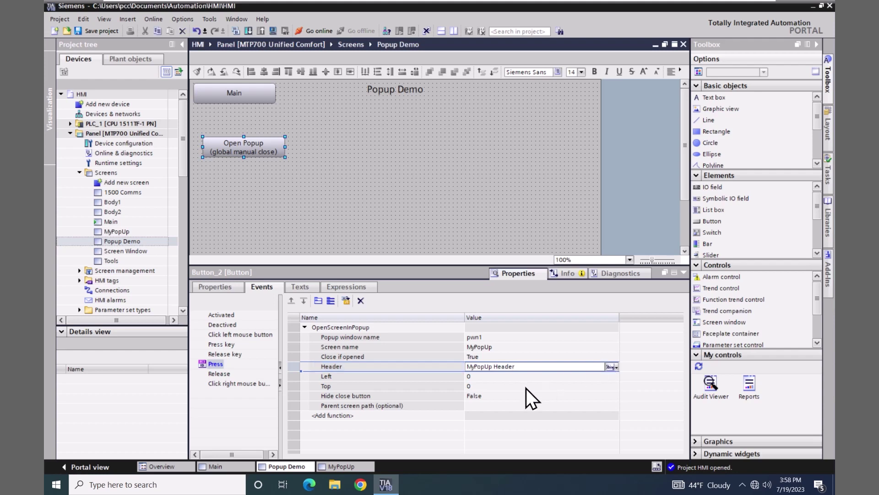
Step: Position the popup at Left 200 and Top 40
left_click(477, 376)
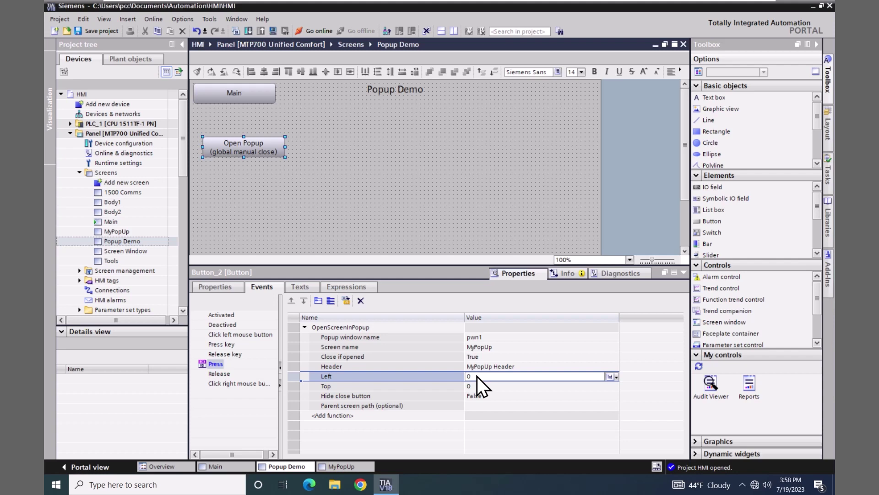
double_click(476, 376)
type("200")
double_click(472, 386)
type("40")
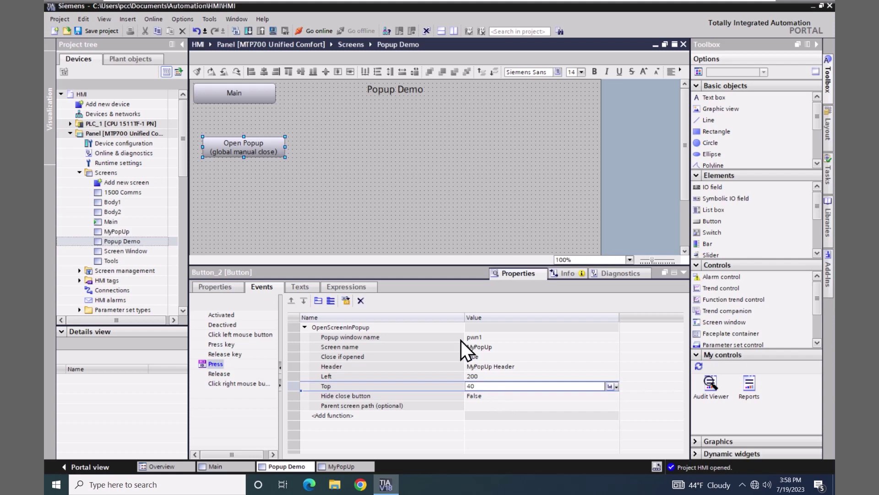
left_click(334, 218)
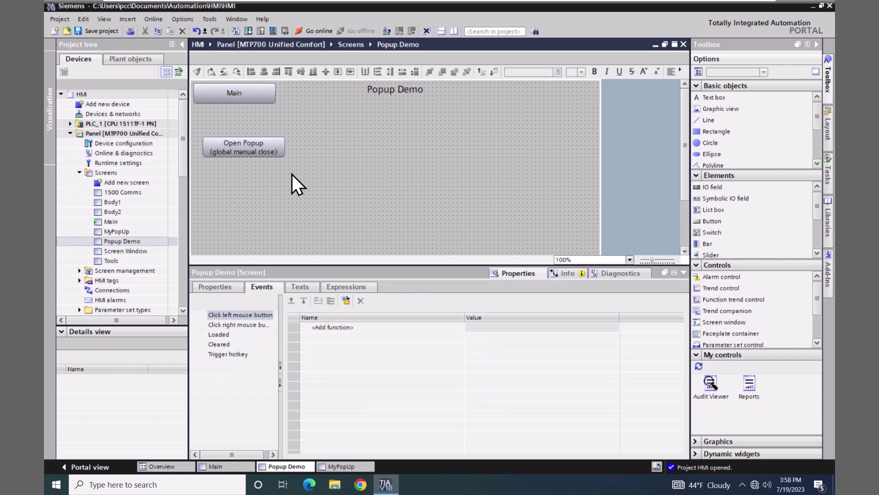
Step: Copy and paste the Open Popup button, placing the duplicate just below the original
left_click(244, 149)
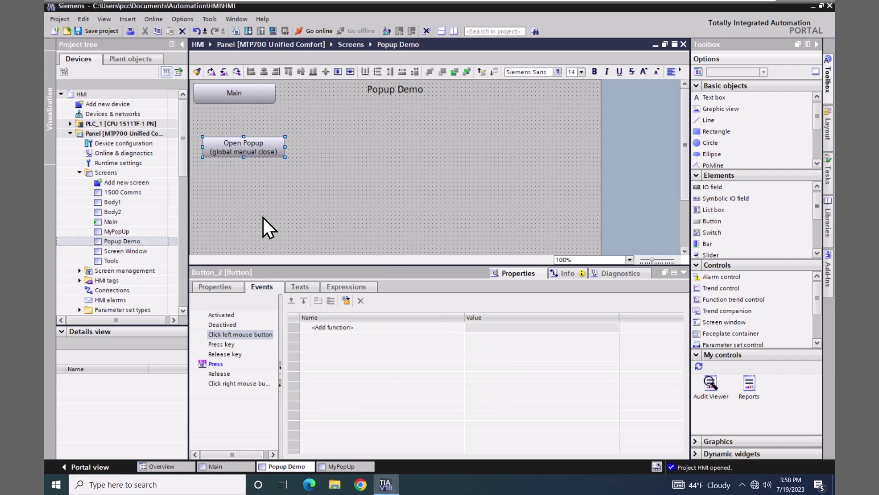
right_click(264, 151)
left_click(282, 165)
right_click(268, 180)
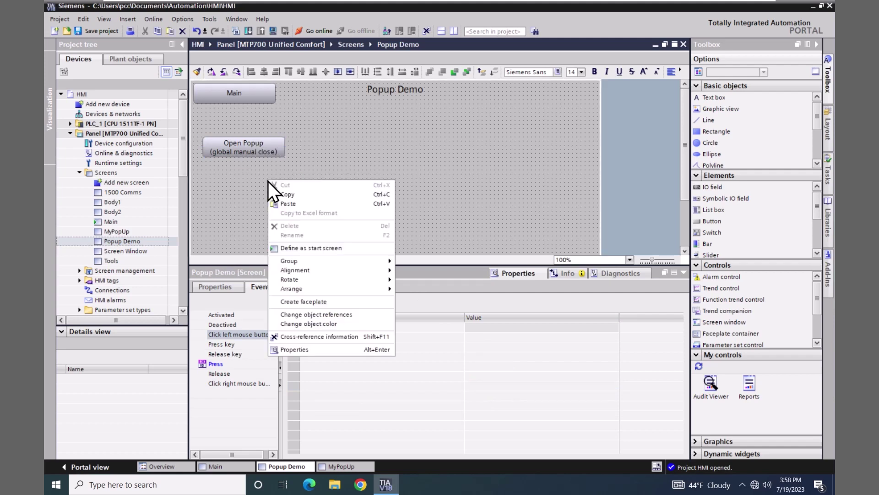
left_click(287, 204)
left_click_drag(265, 151, 266, 176)
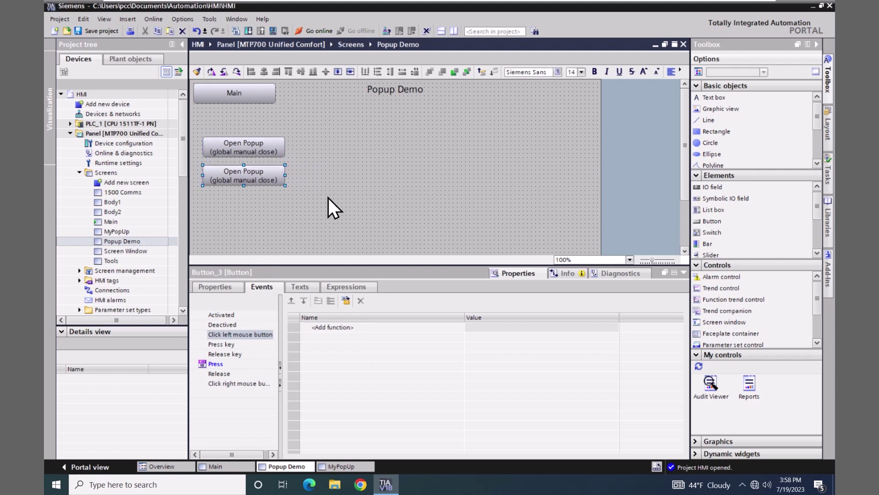
left_click(328, 198)
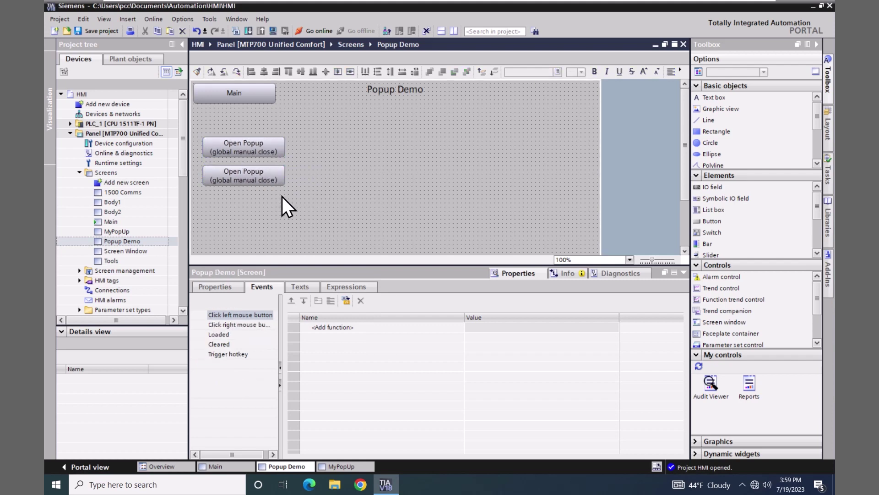
Step: Change the duplicate's second label line to 'close tied to scr chg'
double_click(246, 176)
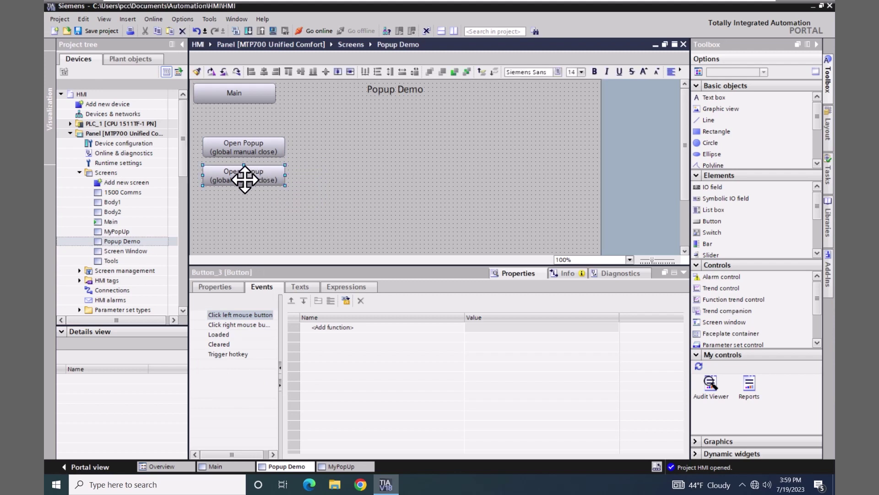
left_click_drag(284, 180, 213, 180)
type("cl")
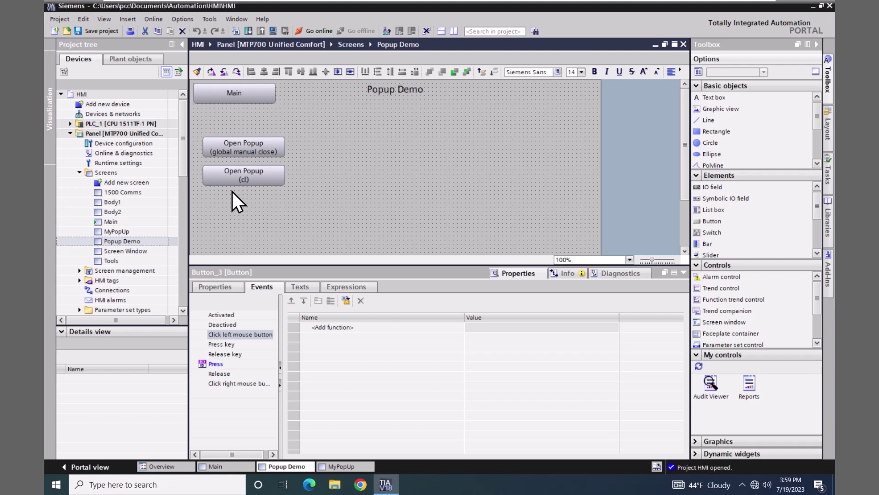
type("ose tied to scr chg")
left_click(280, 192)
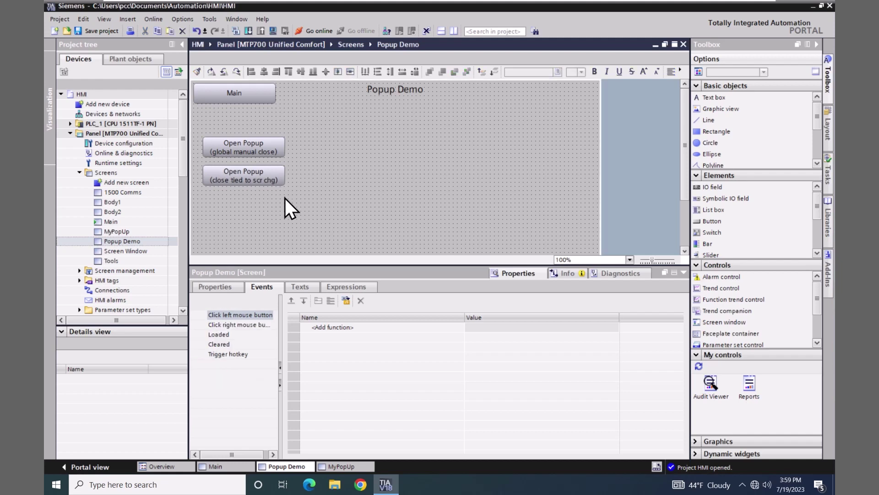
Step: Set the second button's OpenScreenInPopup Parent screen path to Base screen via Selection
left_click(266, 185)
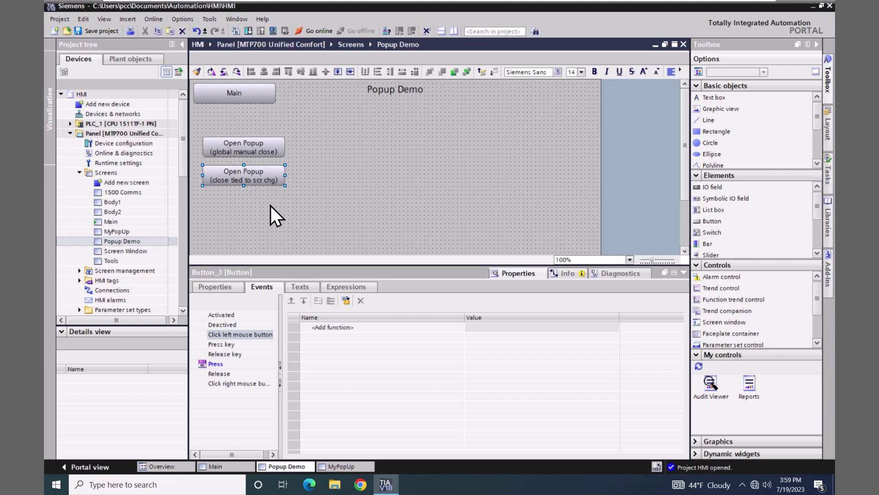
left_click(220, 365)
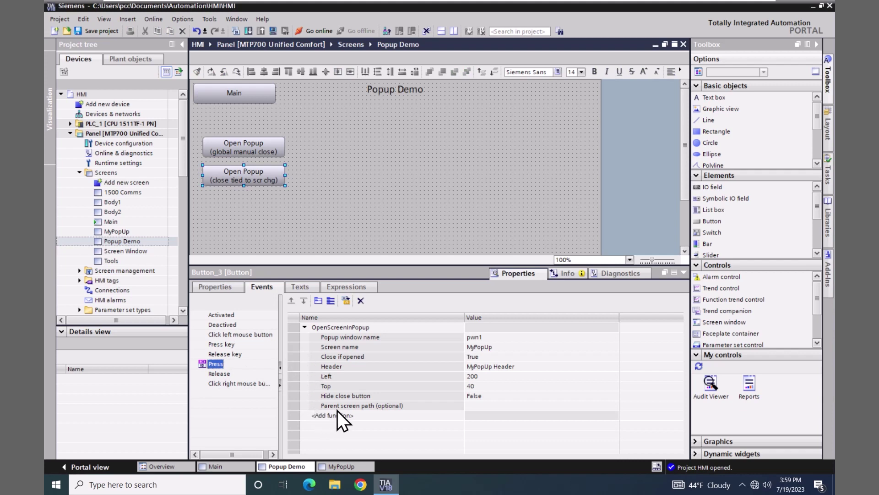
left_click(476, 407)
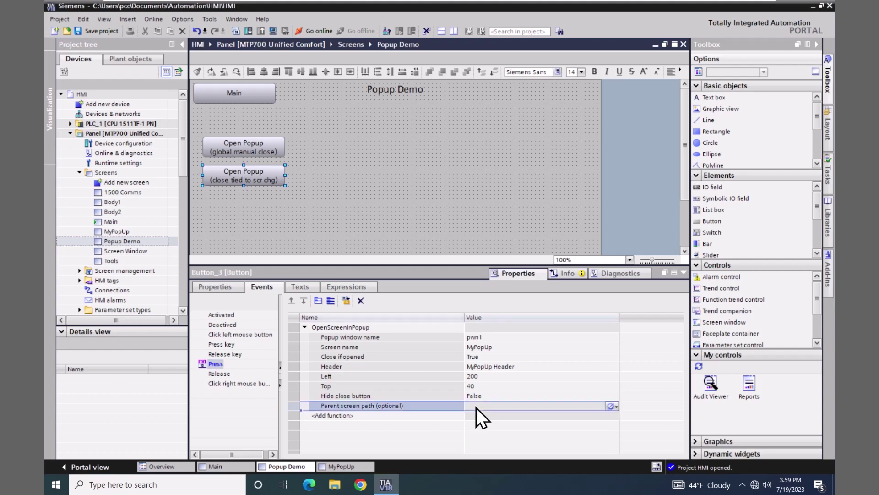
left_click(614, 407)
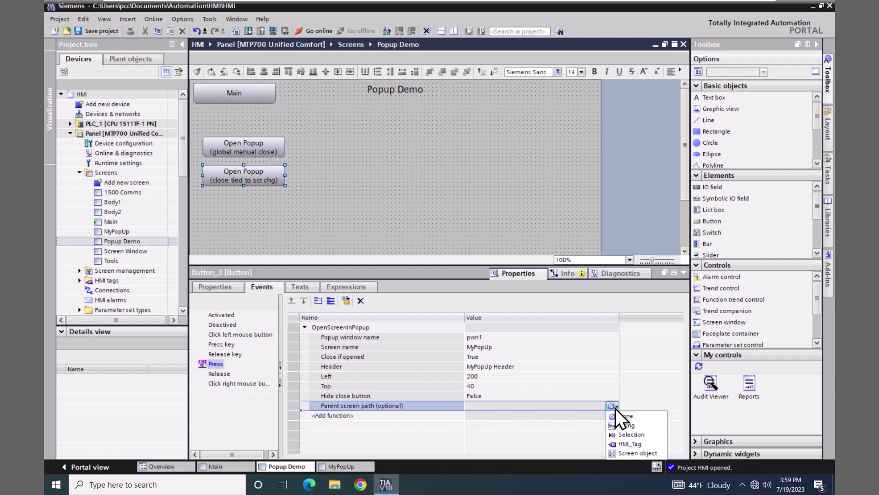
left_click(631, 434)
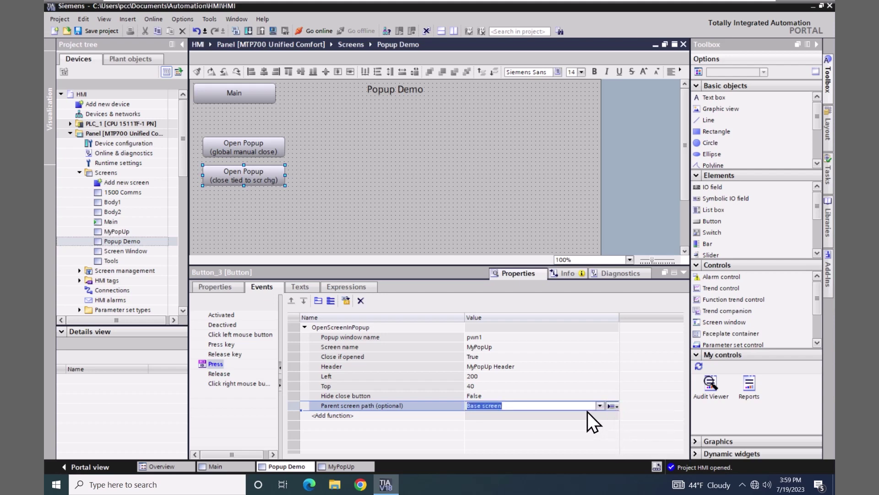
left_click(494, 415)
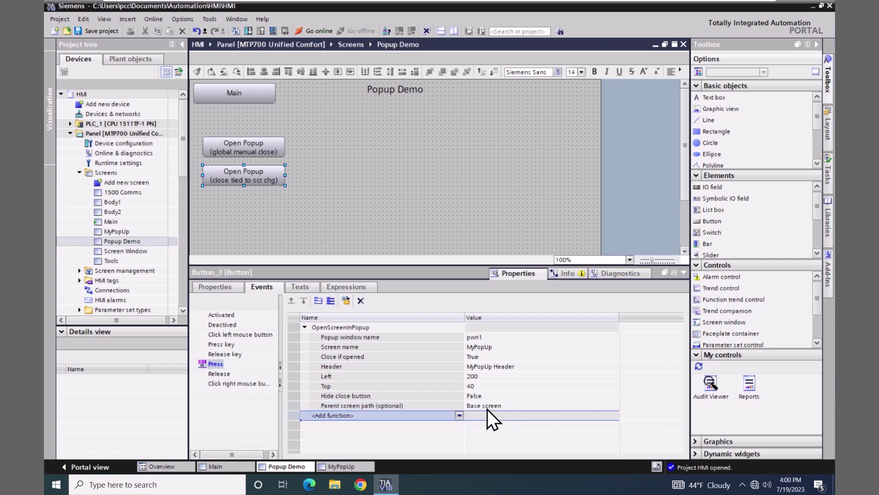
left_click(487, 408)
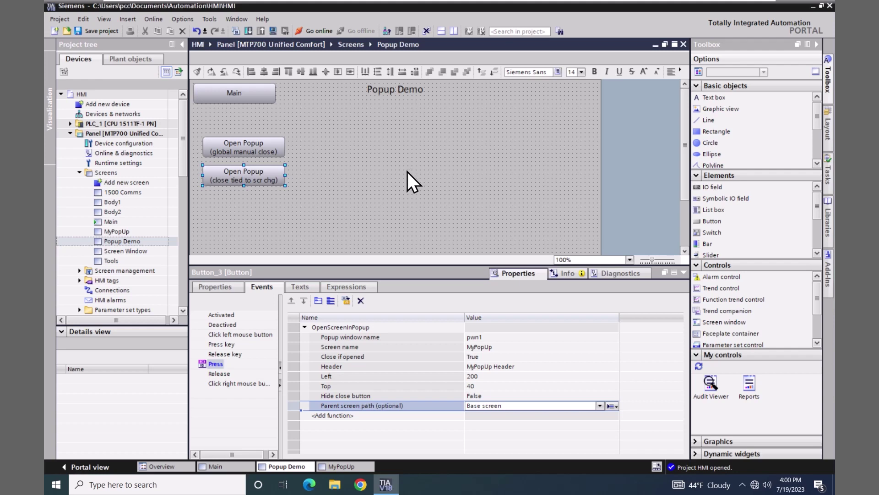
left_click(392, 186)
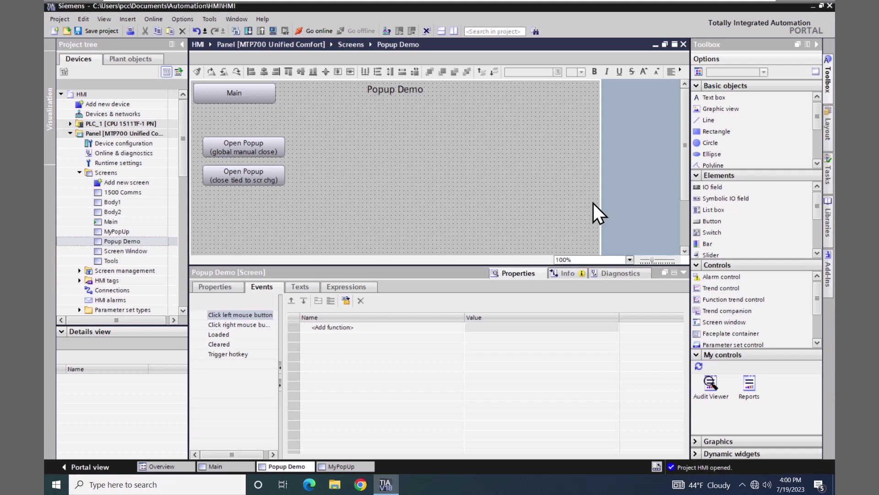
Step: Place a screen window right of the Open Popup buttons and shrink it, at Left 502, Top 93
left_click(695, 320)
left_click_drag(696, 320, 355, 138)
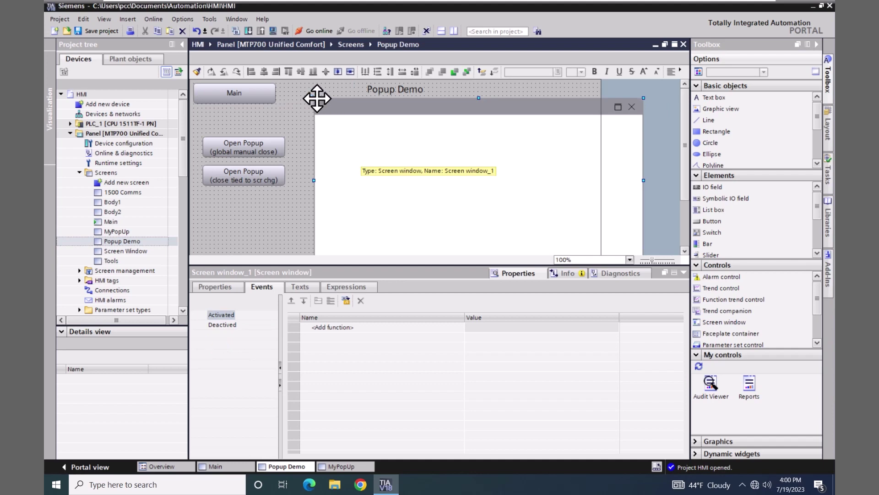
left_click_drag(314, 97, 429, 119)
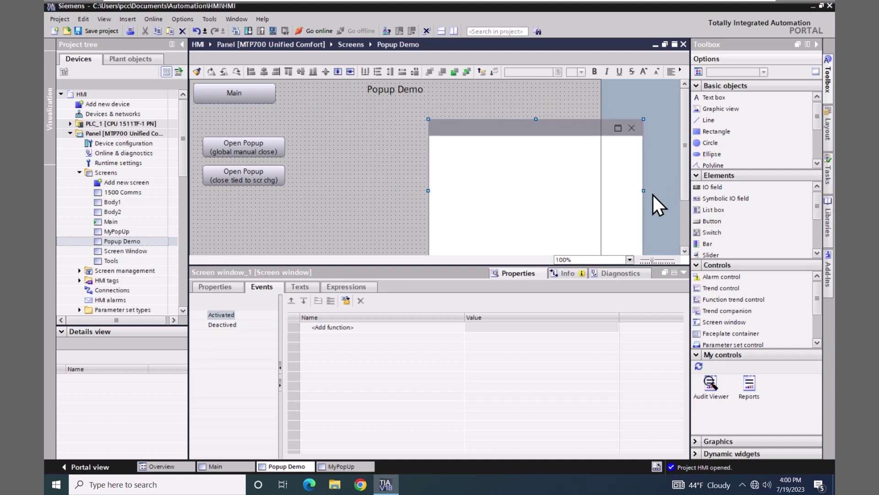
left_click_drag(643, 190, 534, 190)
left_click_drag(480, 119, 490, 140)
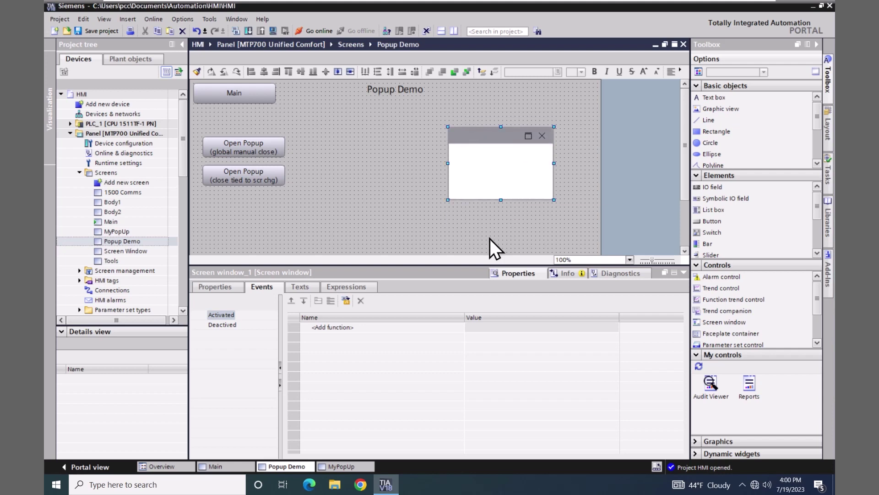
left_click(209, 288)
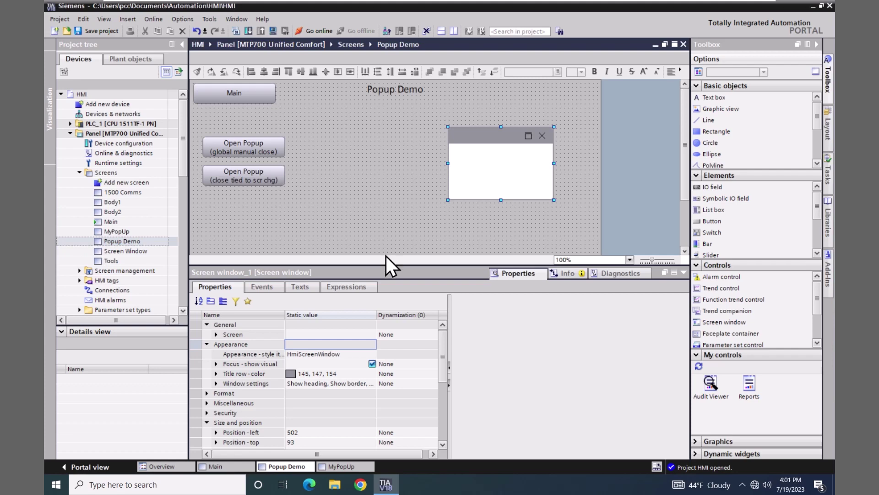
Step: Under Miscellaneous, change the name from Screen window_1 to Screen window_pu
left_click(205, 405)
left_click(324, 444)
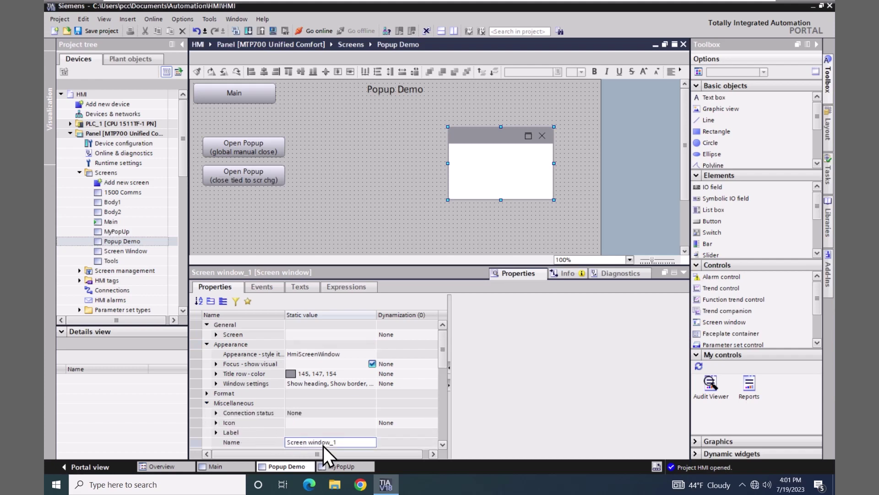
double_click(343, 442)
left_click(343, 442)
key("BackSpace")
type("pu")
key("Return")
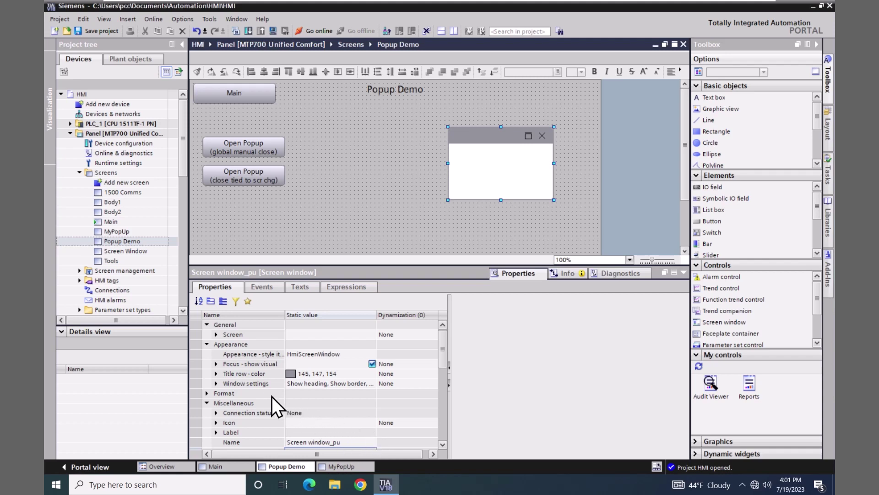
Step: Review the Window settings options, leaving heading, border, sizing, moving, maximizing and closing unchanged
left_click(335, 384)
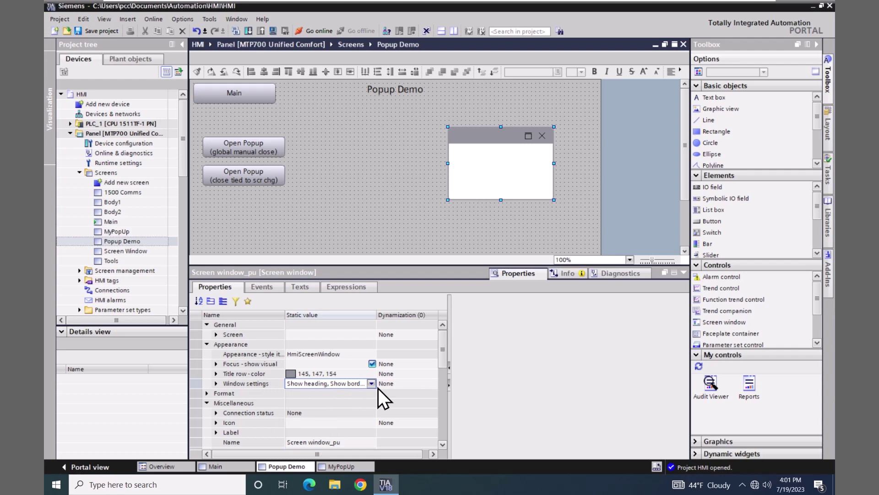
left_click(377, 385)
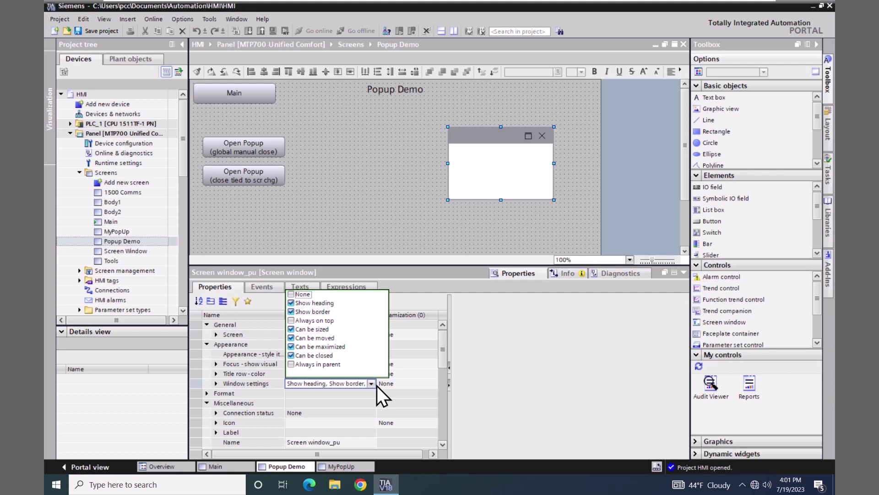
left_click(496, 385)
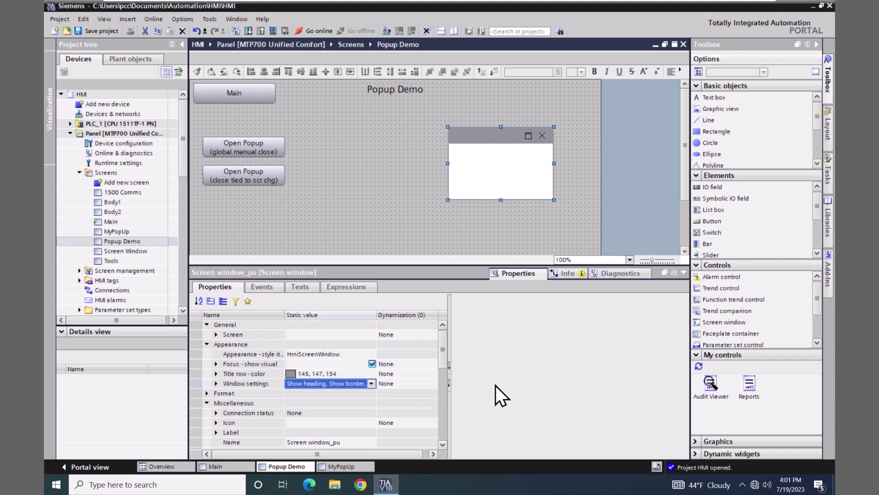
left_click(309, 372)
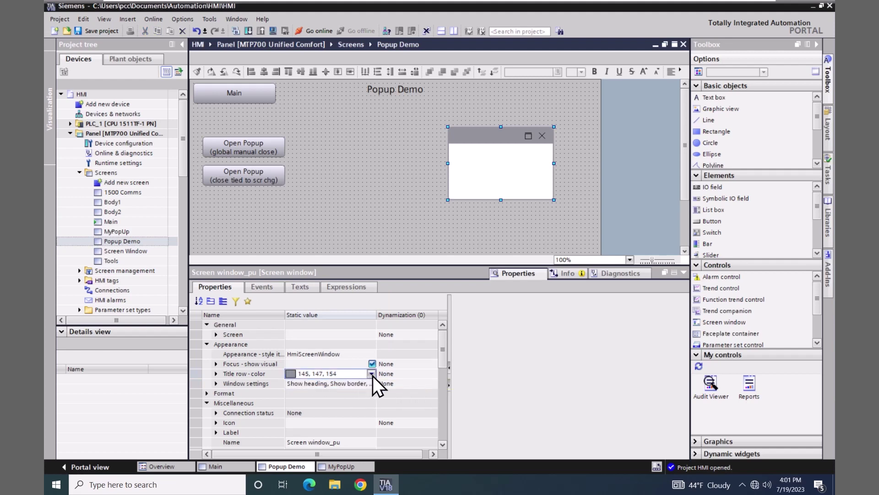
Step: Set the title row colour to pink (255, 153, 204)
left_click(372, 374)
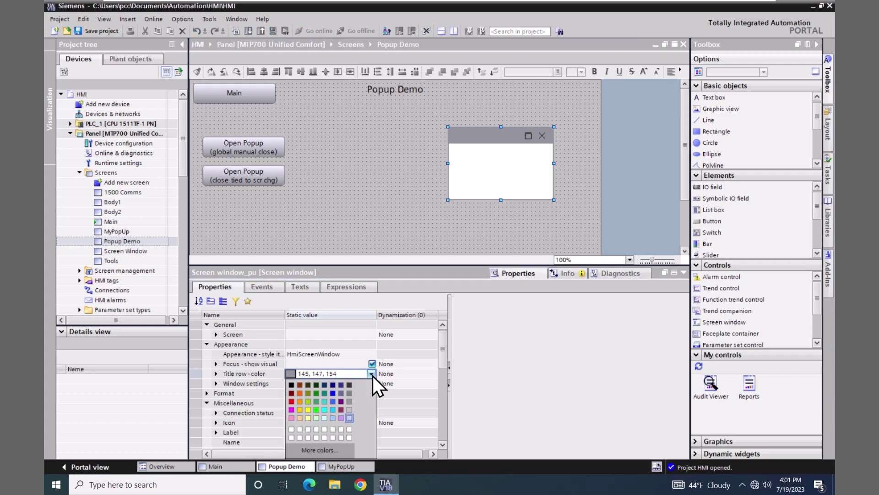
left_click(291, 419)
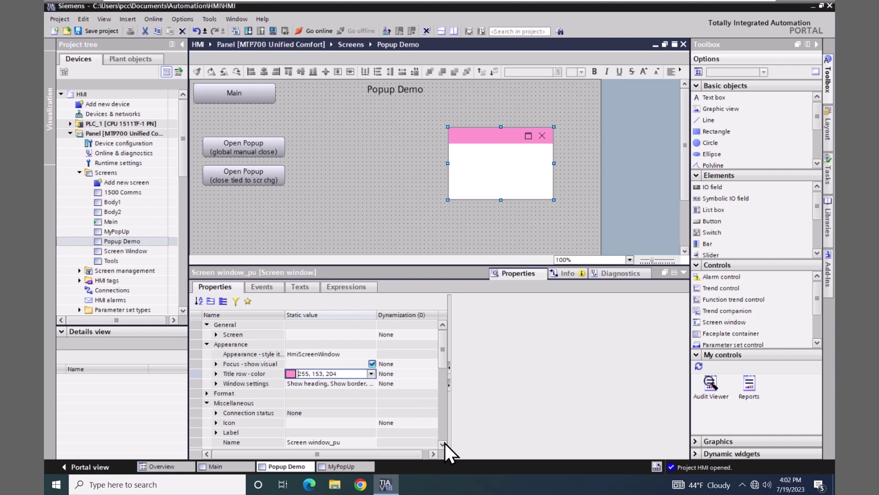
scroll(443, 443, "down", 8)
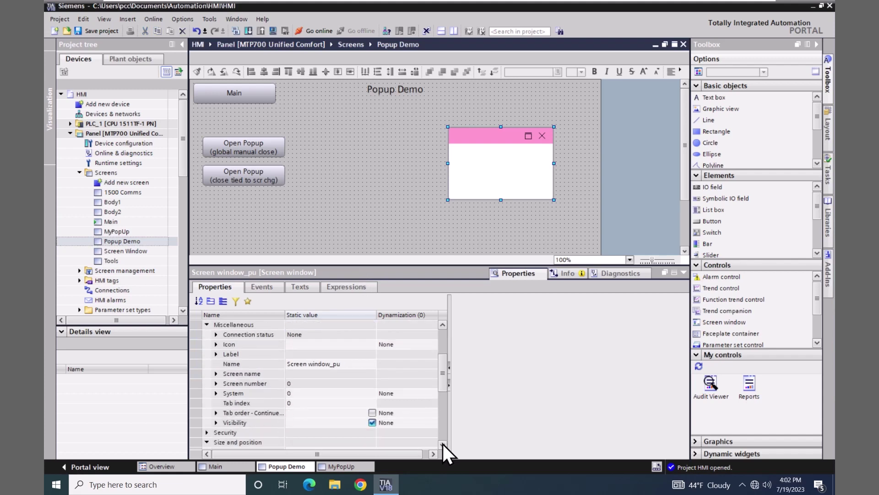
Step: Uncheck Visibility so the window is hidden by default, then copy the Visibility property name
left_click(373, 422)
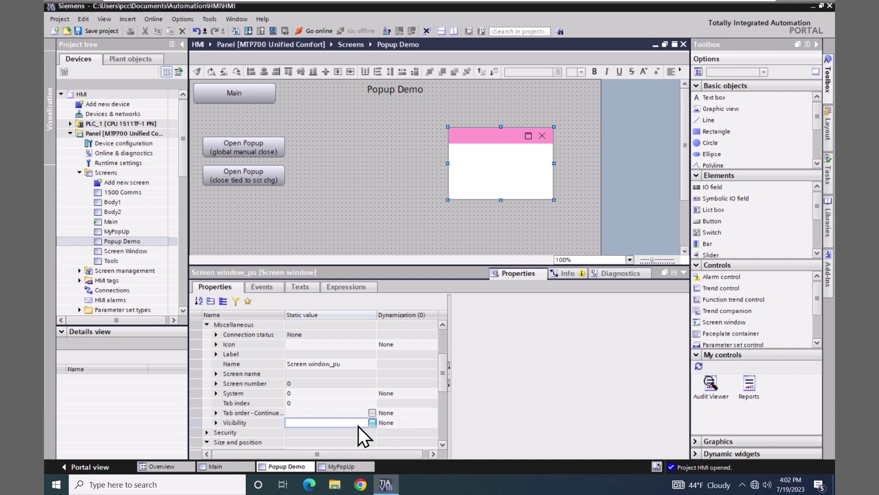
left_click(240, 424)
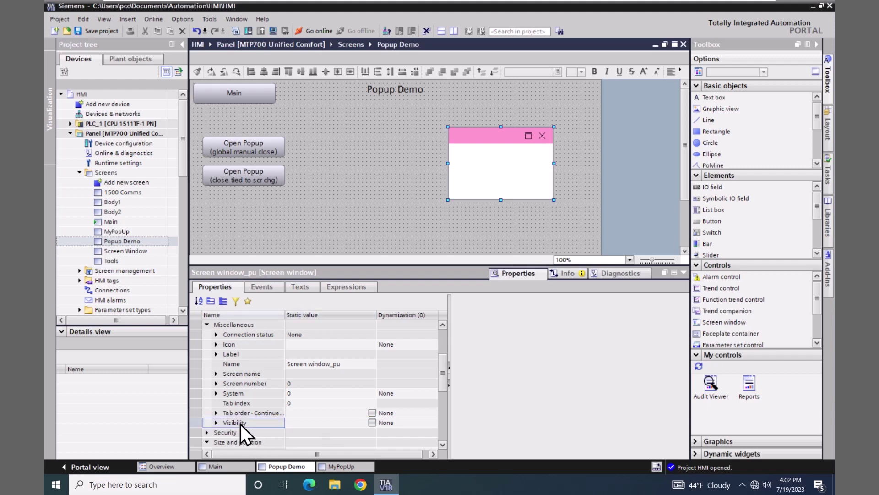
right_click(240, 424)
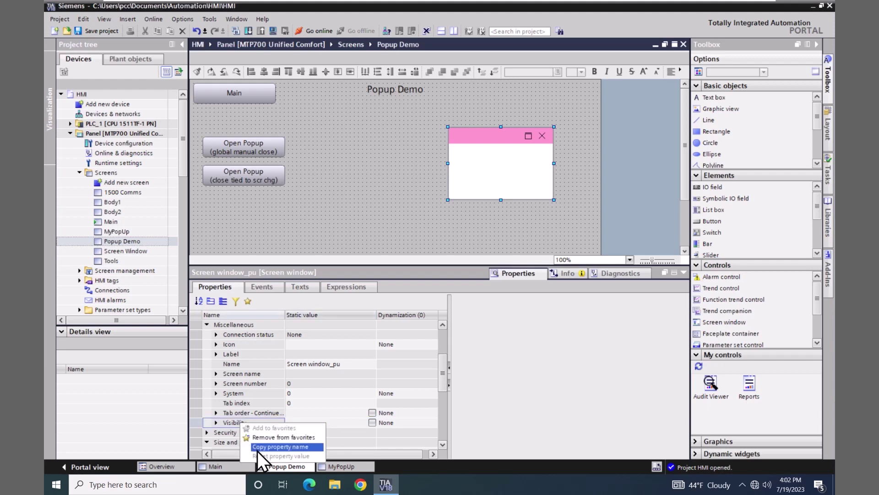
left_click(257, 447)
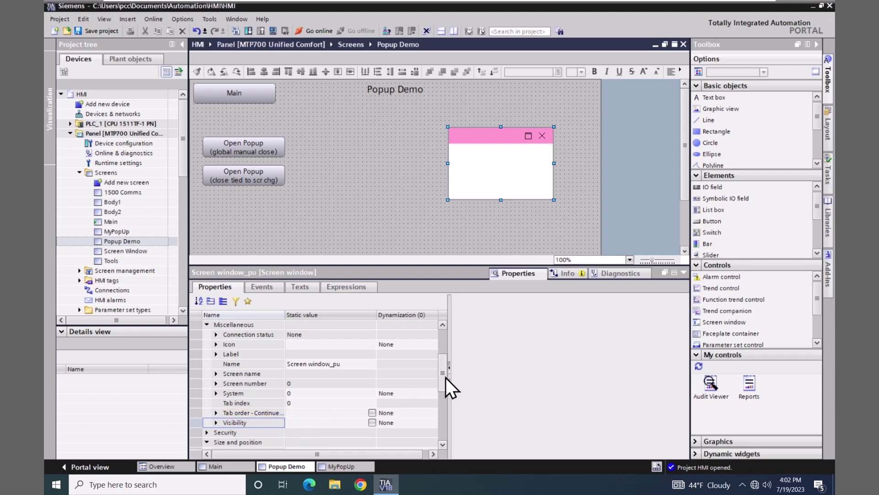
Step: Set the General > Screen static value to MyPopUp from the project screen list
left_click_drag(444, 378, 439, 347)
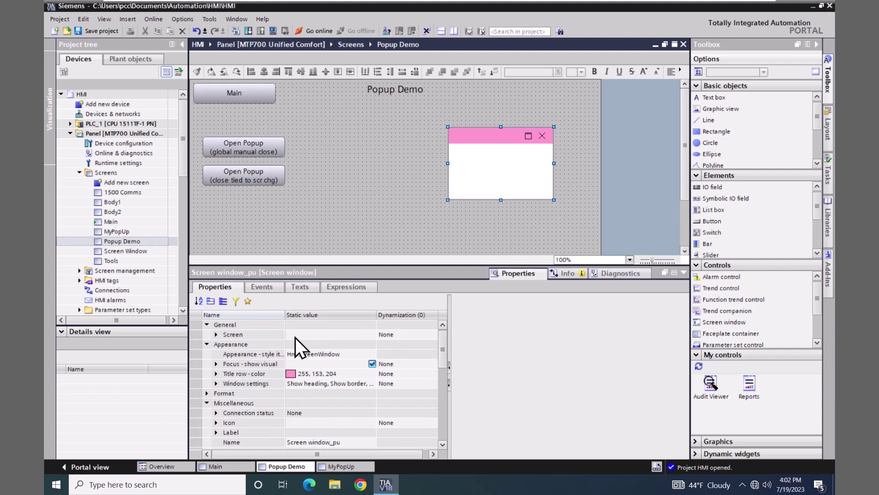
left_click(215, 334)
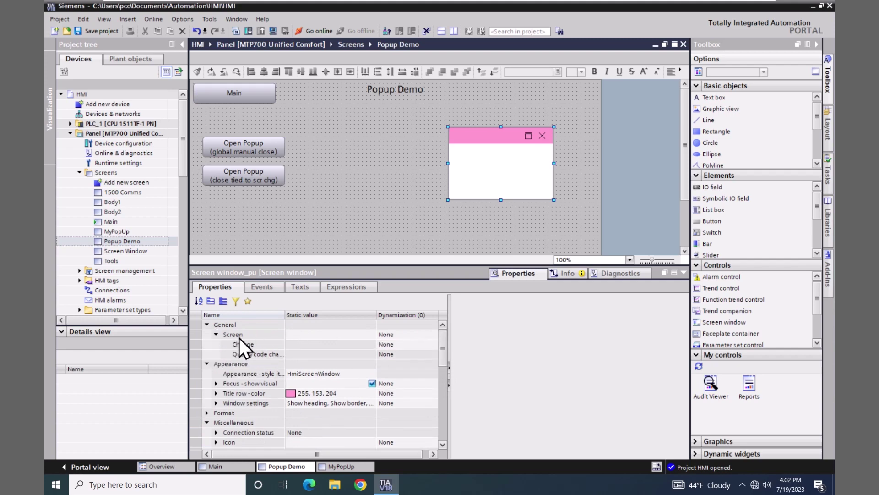
left_click(296, 335)
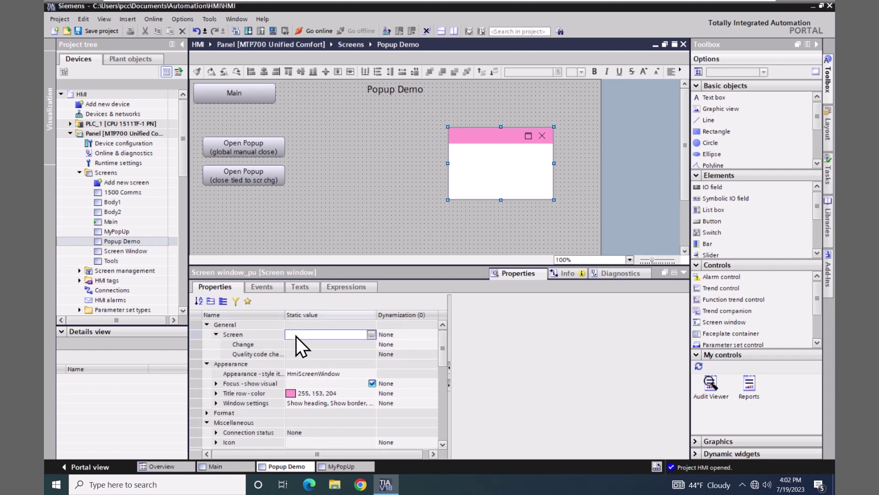
left_click(372, 334)
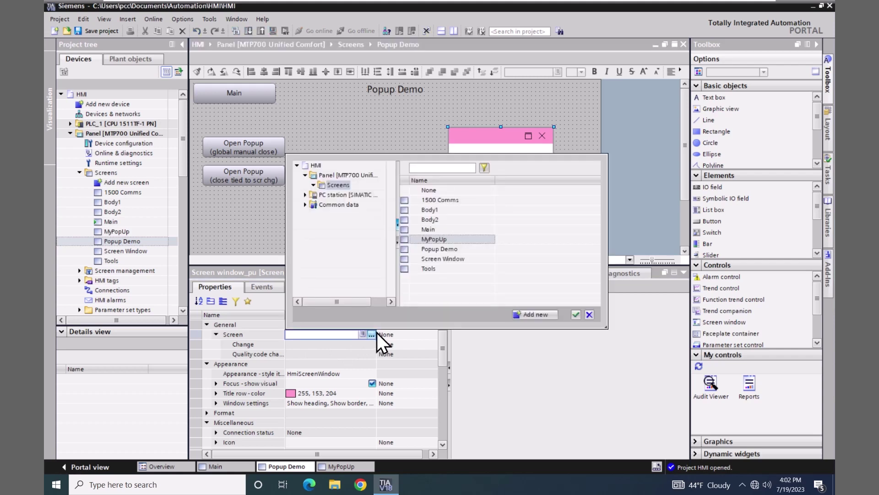
left_click(432, 238)
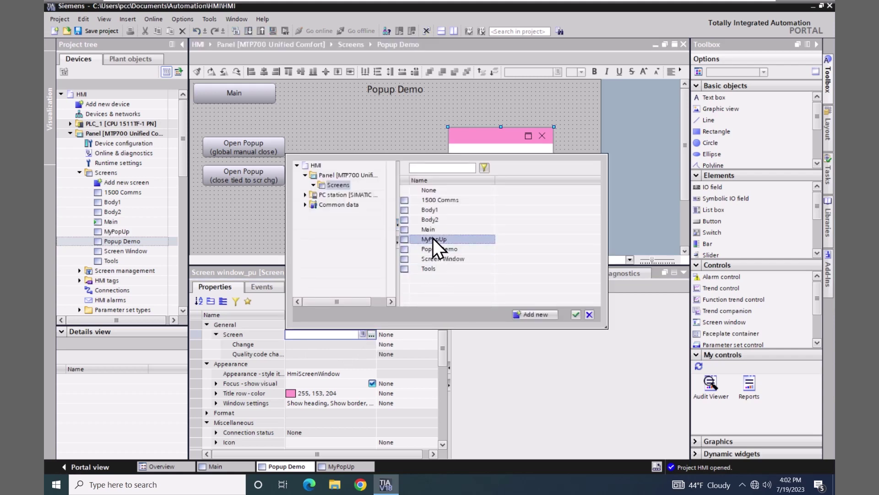
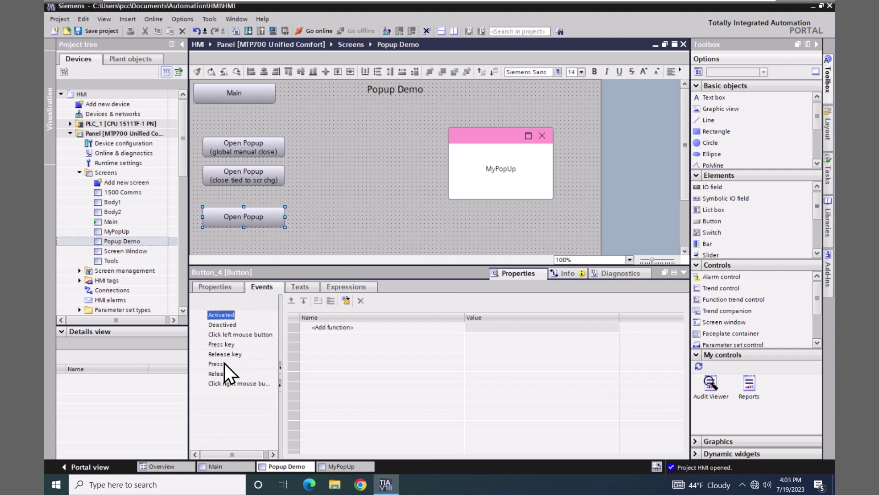
Step: Add SetPropertyValue to the Open Popup button's Press event, targeting Screen window_pu
left_click(219, 365)
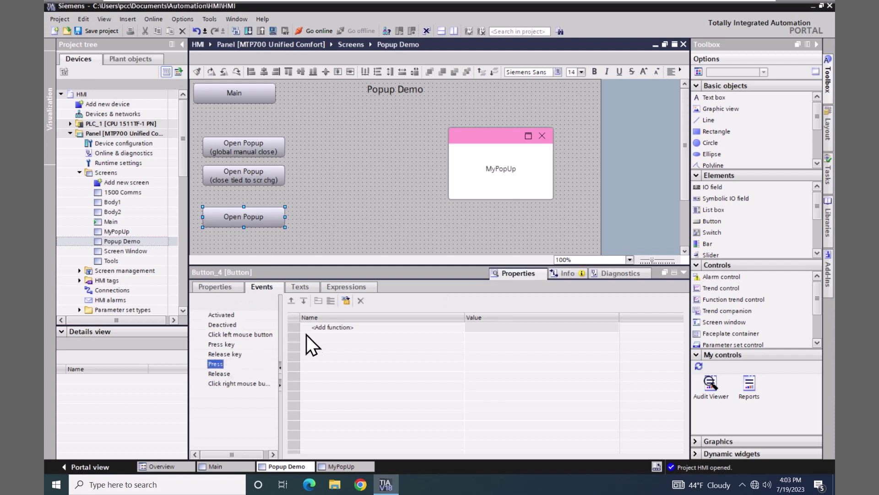
left_click(324, 328)
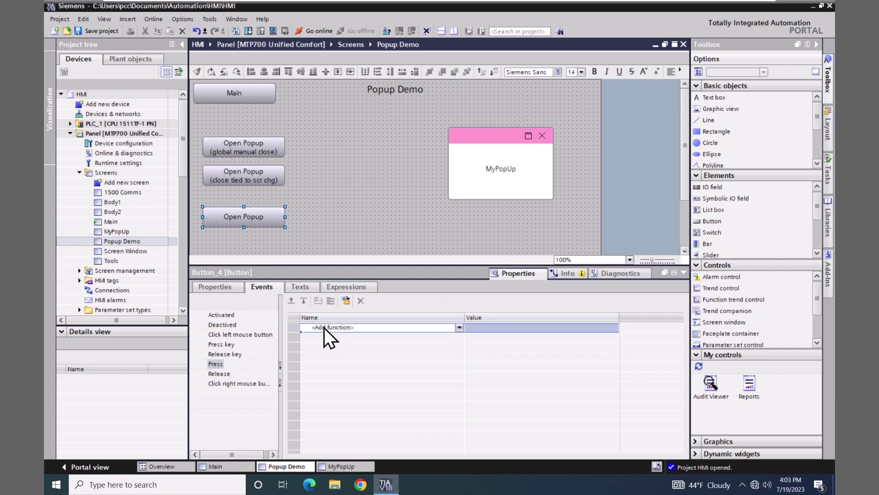
type("s")
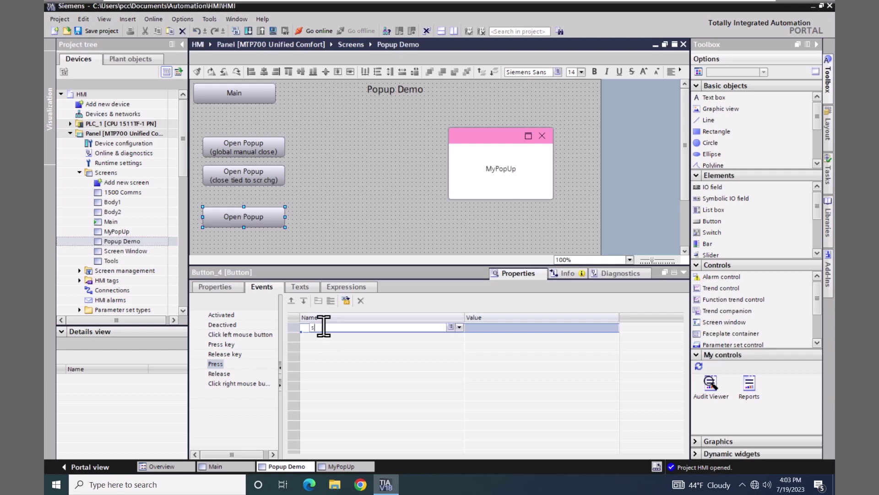
type("etp")
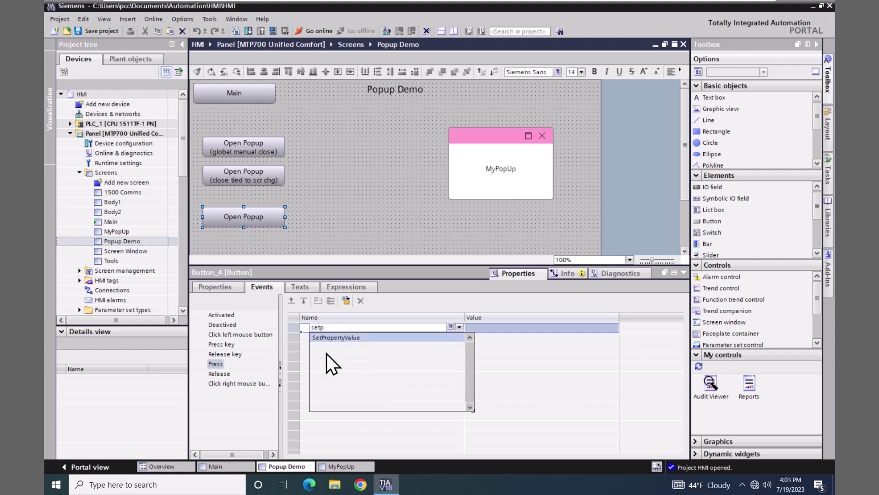
left_click(341, 339)
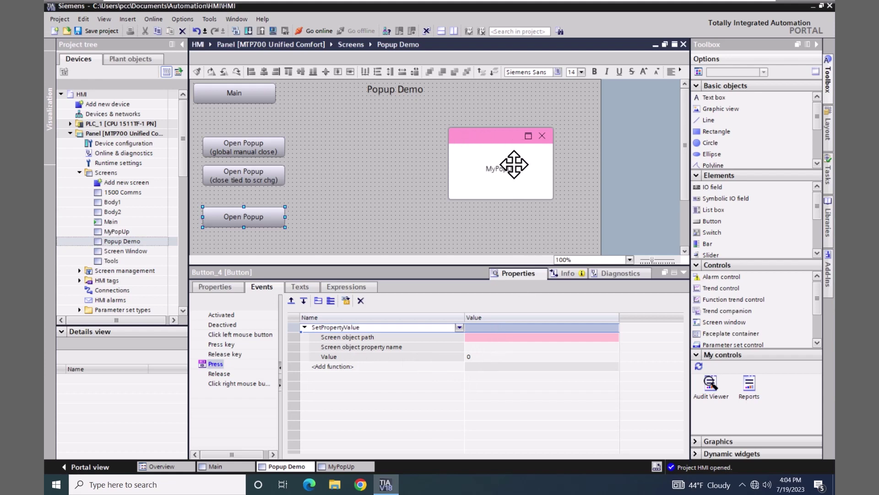
left_click(478, 338)
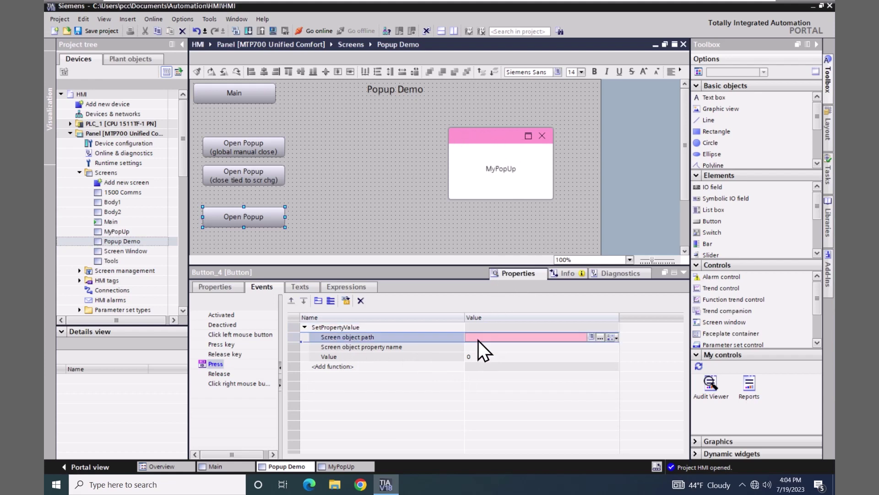
left_click(600, 337)
left_click(613, 243)
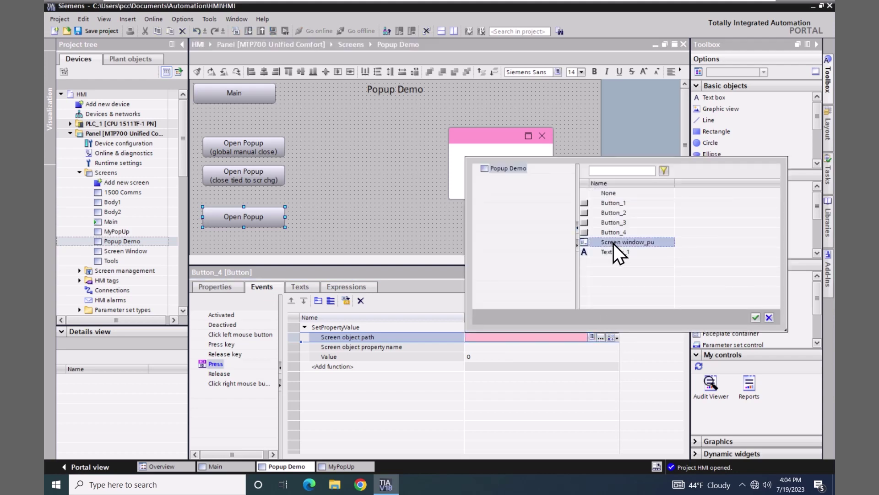
left_click(755, 316)
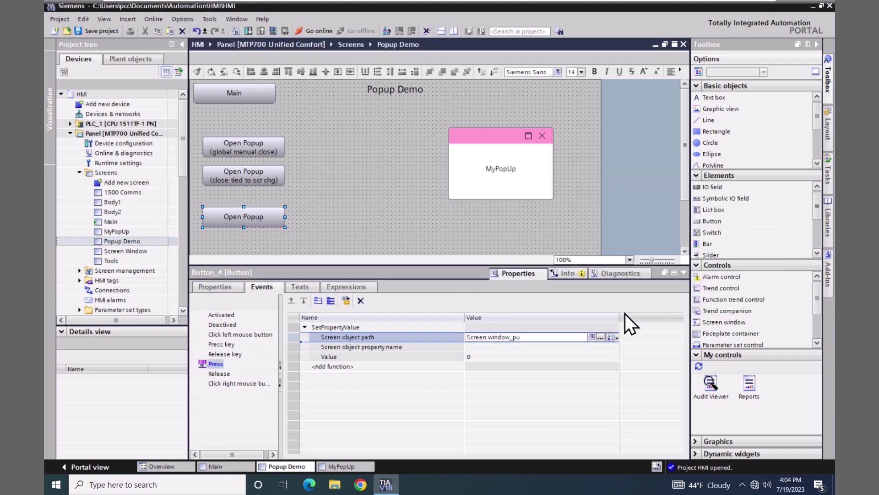
Step: Set the function's property name to Visible and its value to 1
left_click(480, 350)
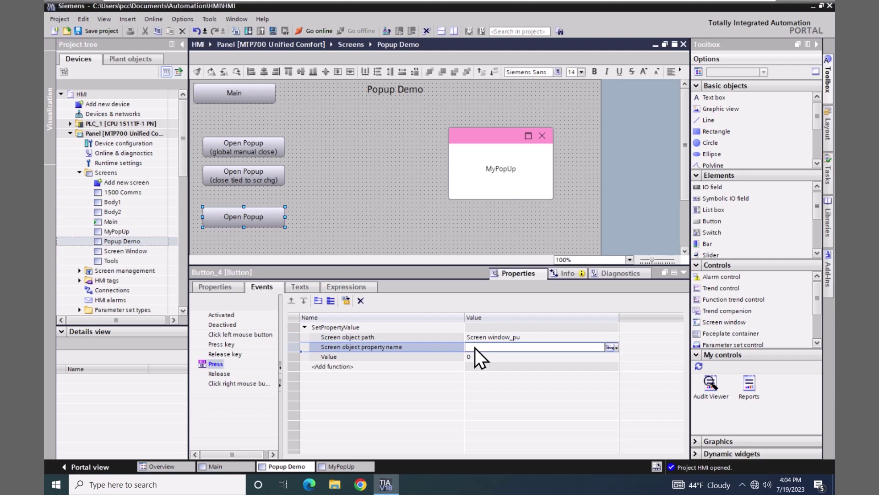
right_click(475, 348)
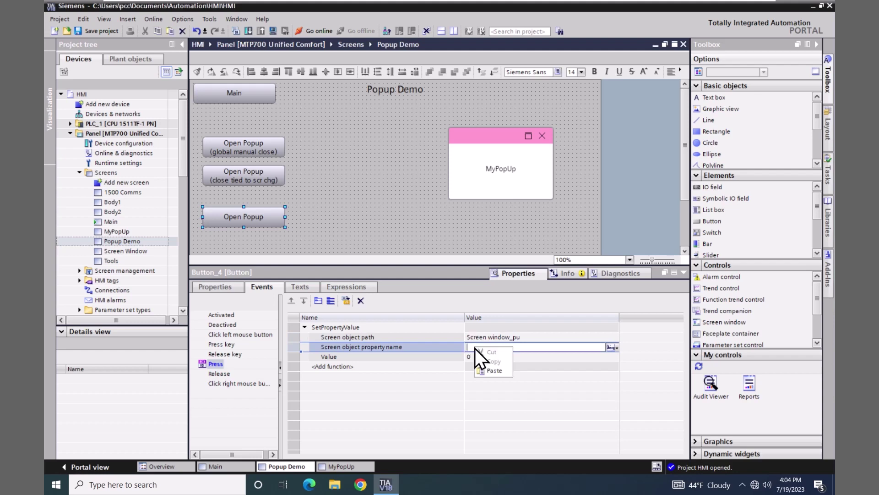
left_click(494, 371)
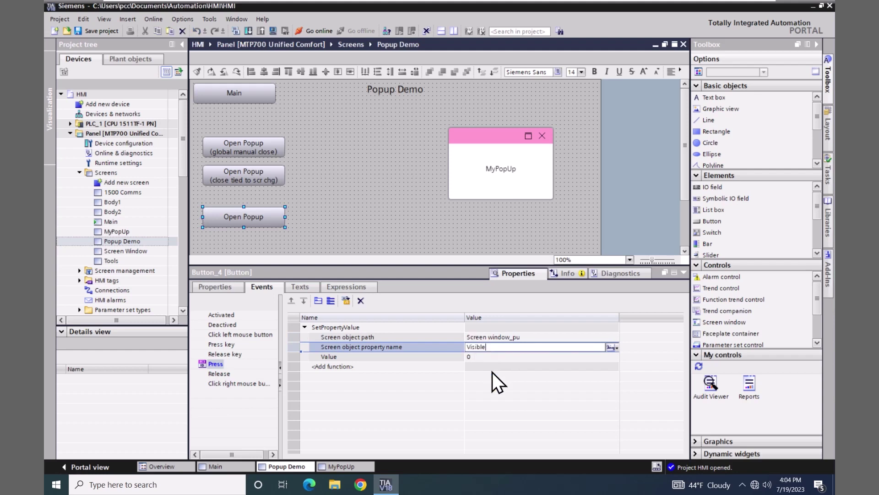
left_click(470, 356)
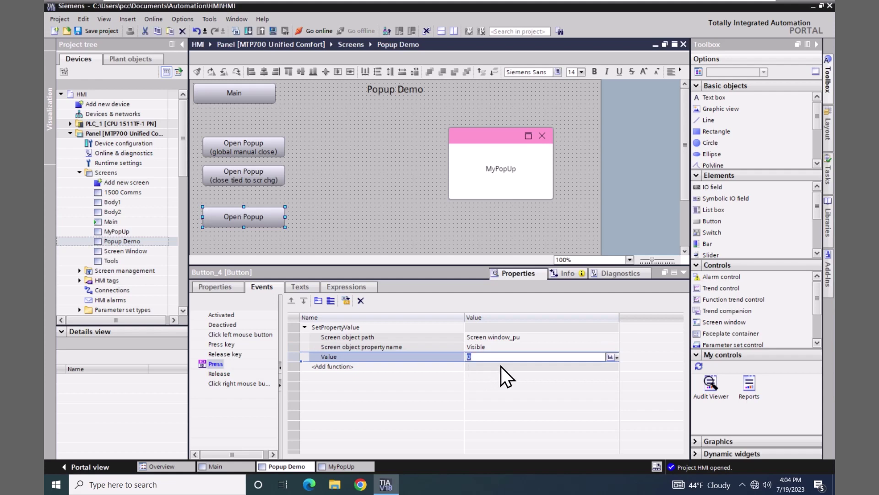
type("1")
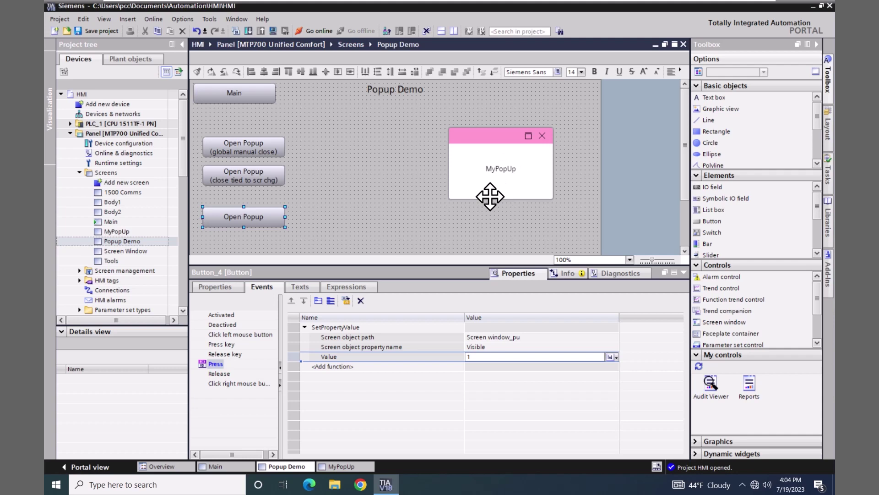
left_click(251, 214)
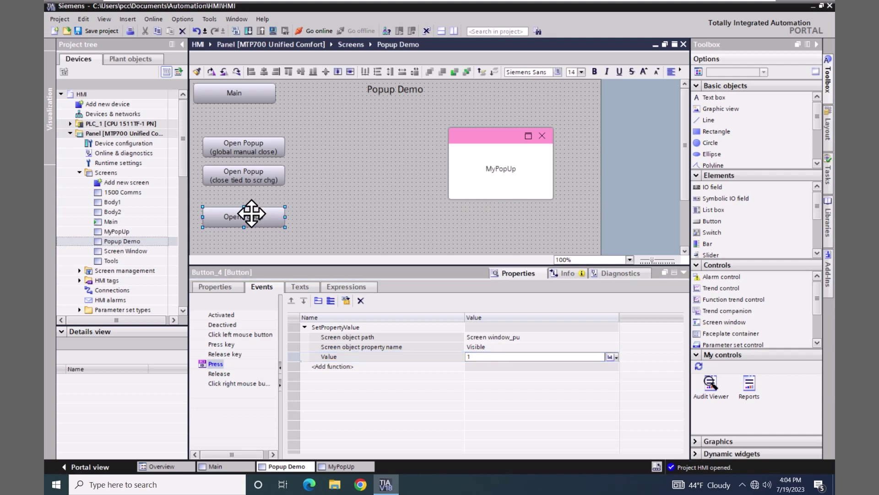
Step: Copy the Open Popup button and paste the duplicate just below the original
right_click(254, 214)
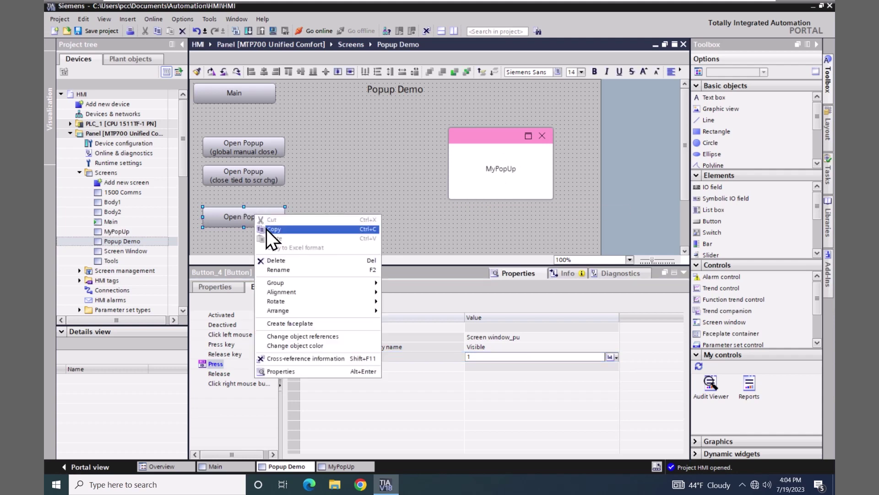
left_click(266, 229)
left_click(273, 240)
right_click(274, 240)
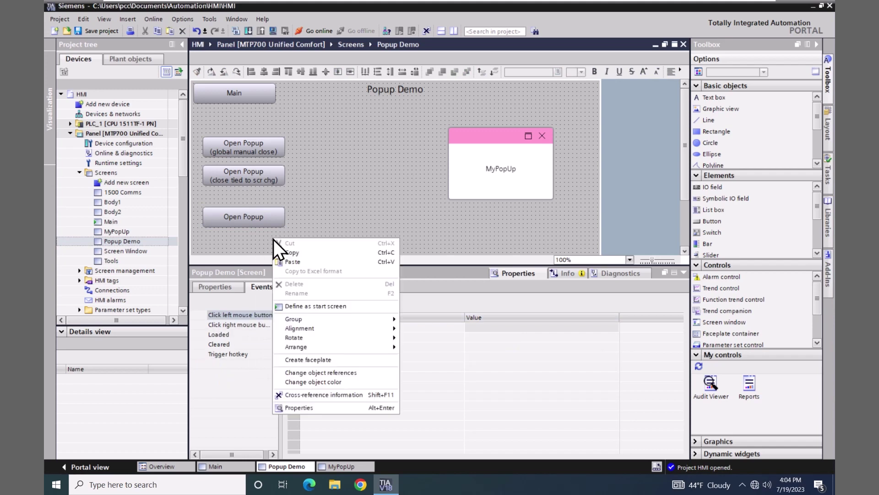
left_click(289, 260)
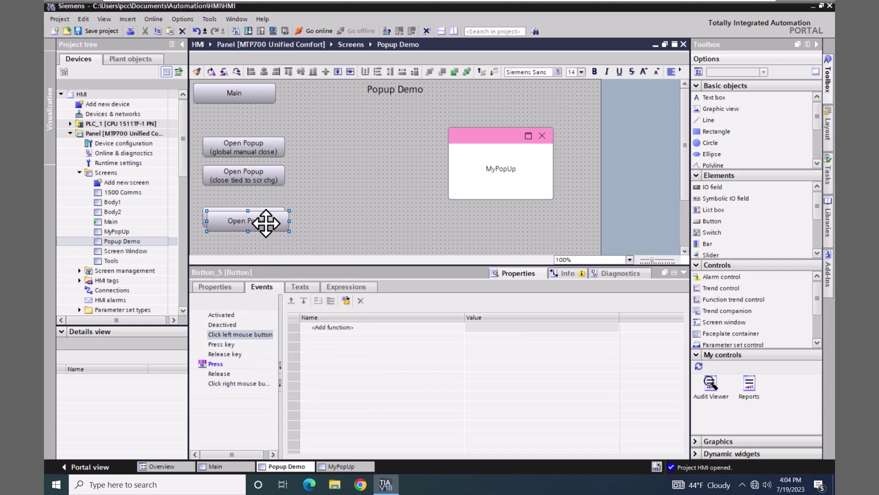
left_click_drag(264, 221, 262, 247)
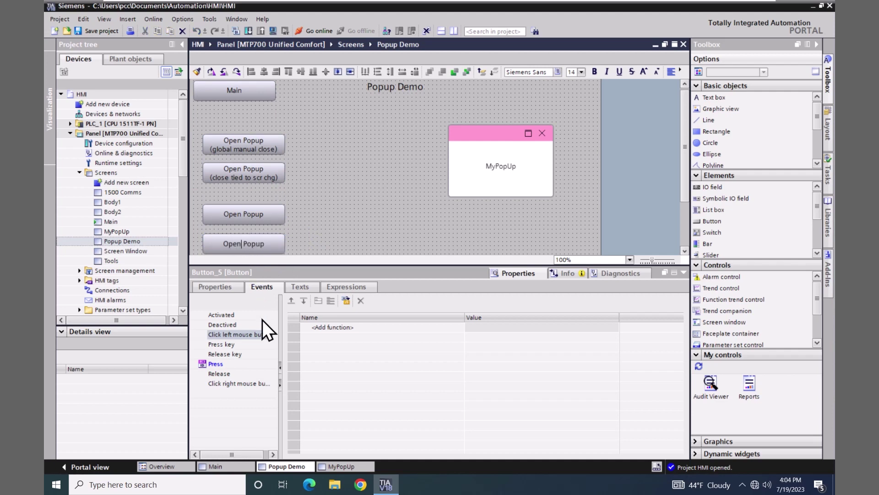
Step: Relabel the copied button 'Close Popup' and show its Press function
key("BackSpace")
key("BackSpace")
key("BackSpace")
key("BackSpace")
key("BackSpace")
type("Close")
left_click(317, 230)
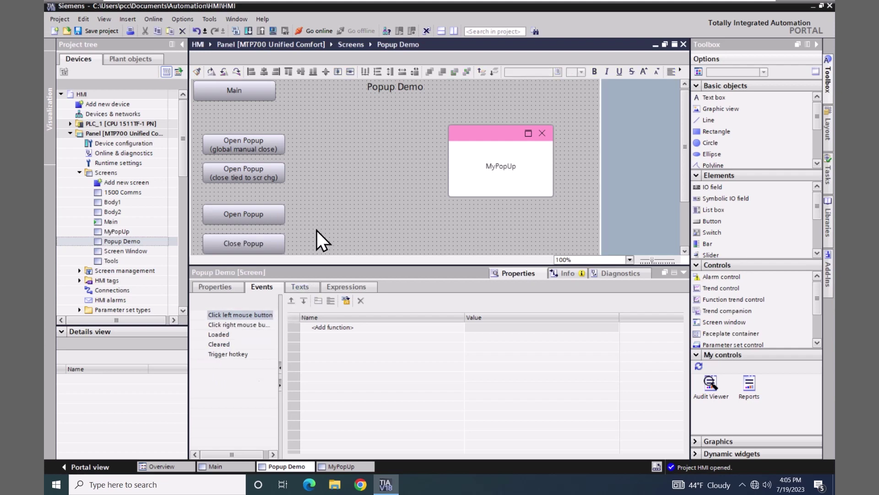
left_click(281, 248)
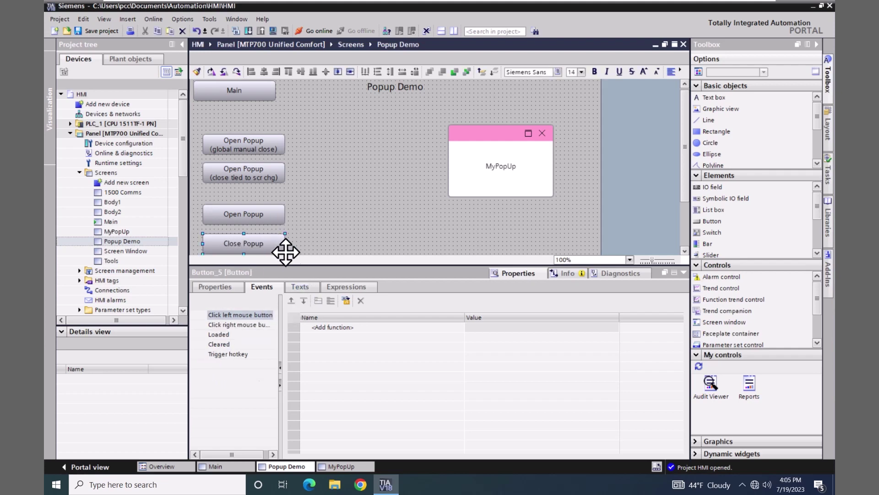
left_click(218, 366)
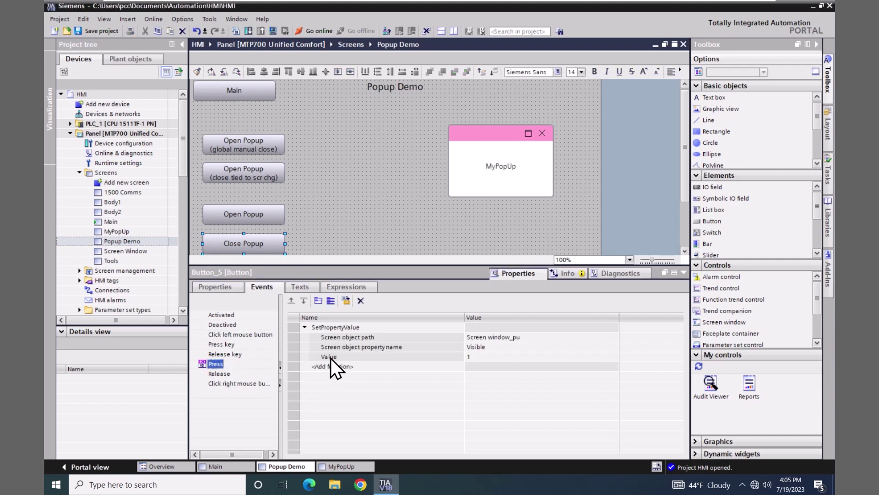
Step: Change Close Popup's SetPropertyValue value to 0 and save the project
left_click(472, 358)
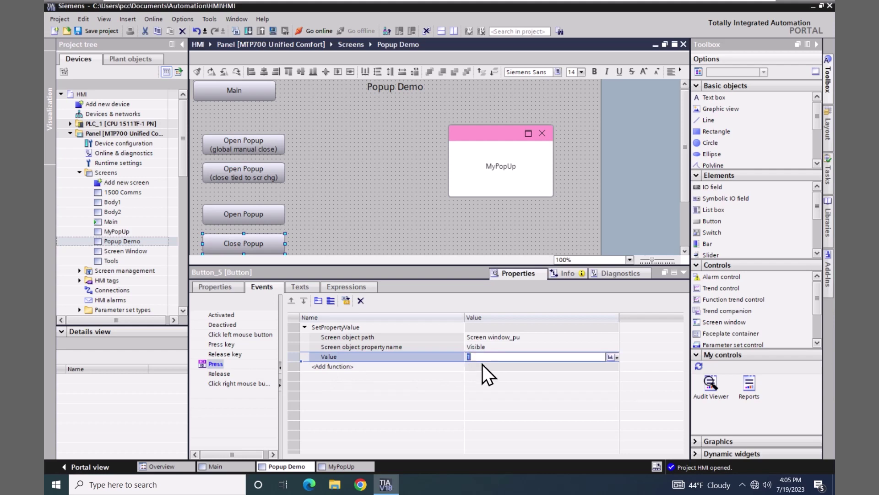
type("0")
left_click(482, 364)
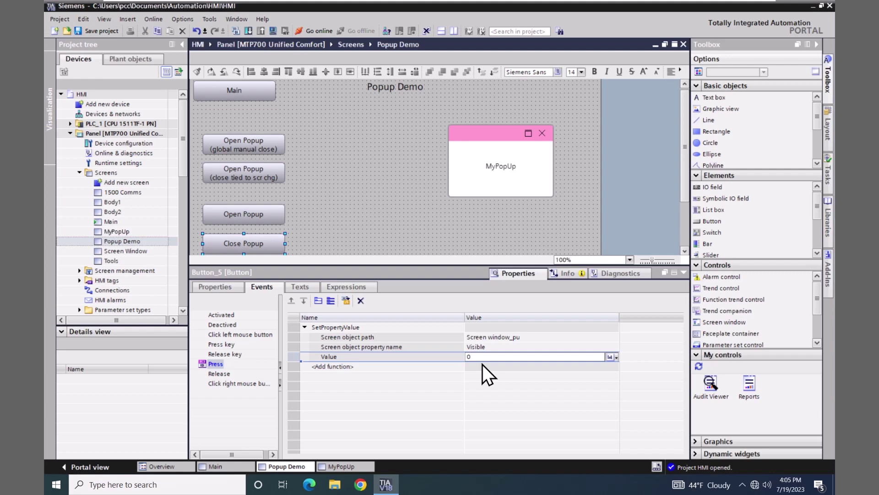
left_click(82, 134)
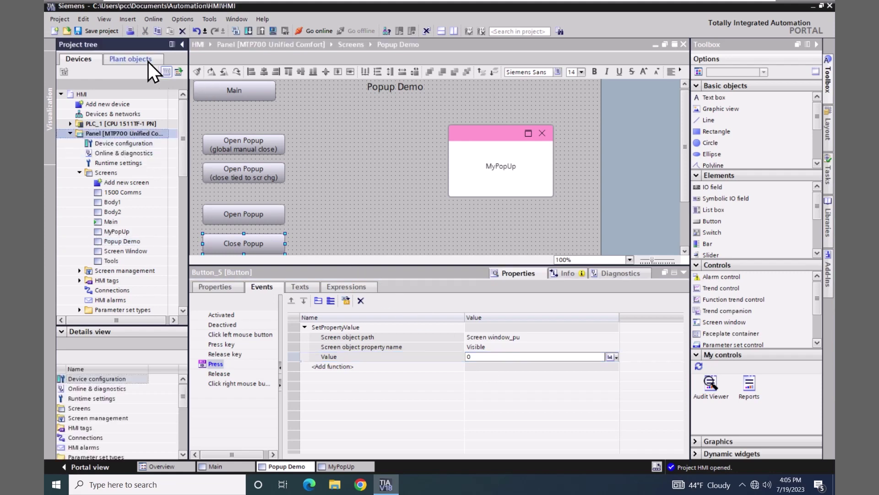
left_click(109, 30)
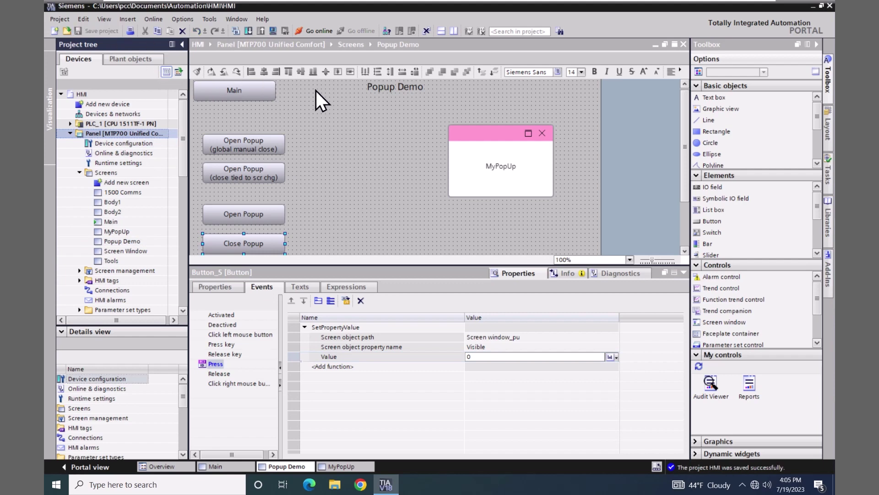
Step: Load the HMI into simulation runtime, keeping tag values but not user administration data
left_click(273, 31)
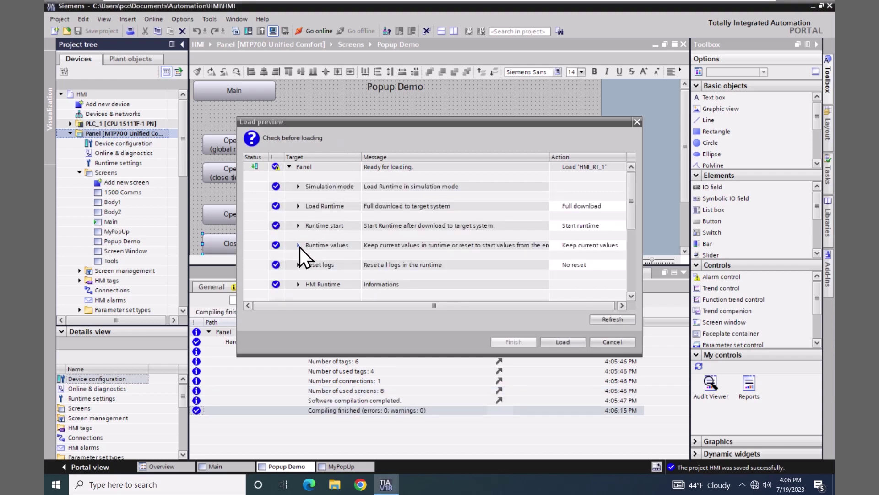
left_click(299, 245)
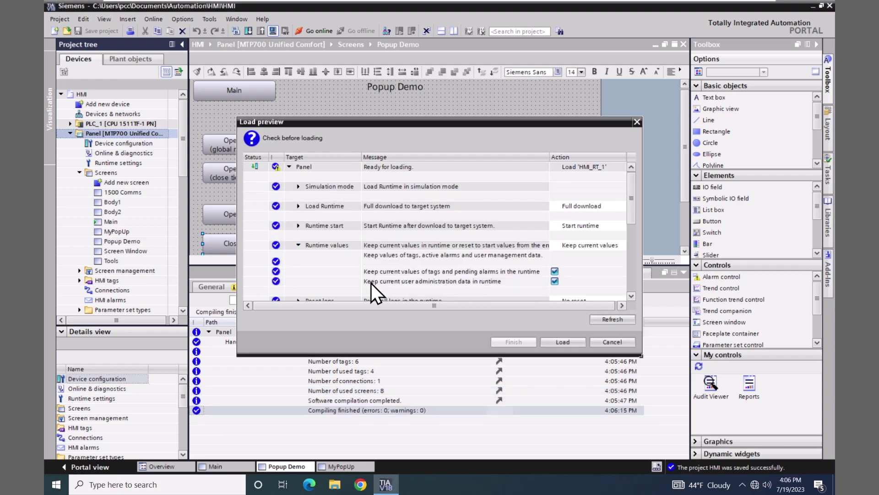
left_click(555, 281)
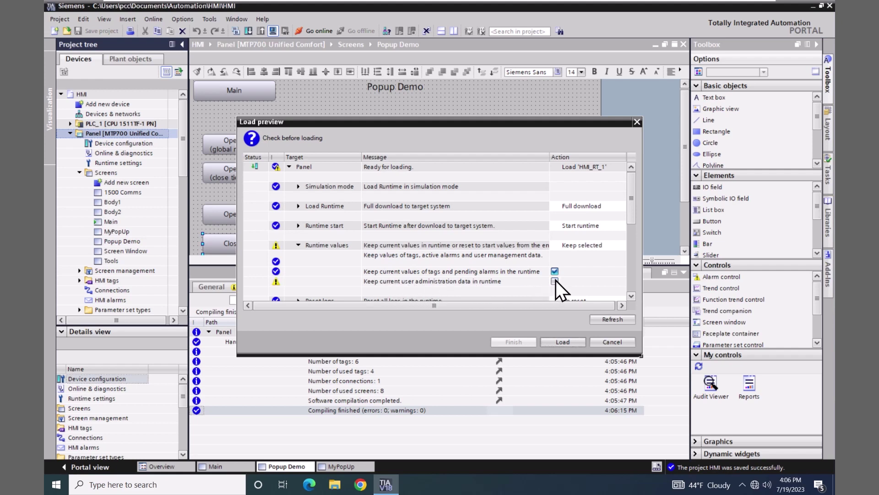
left_click(555, 341)
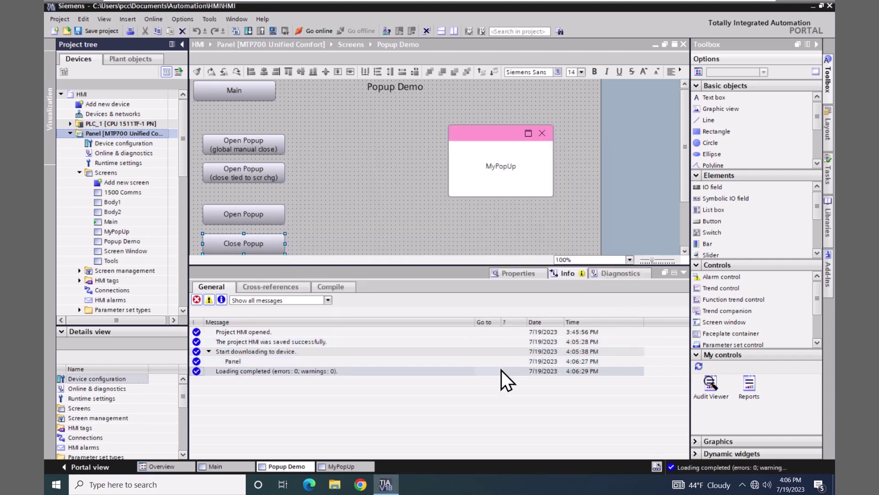
Step: Sign in to the WinCC Unified RT web client in Chrome with the saved username and password
left_click(362, 482)
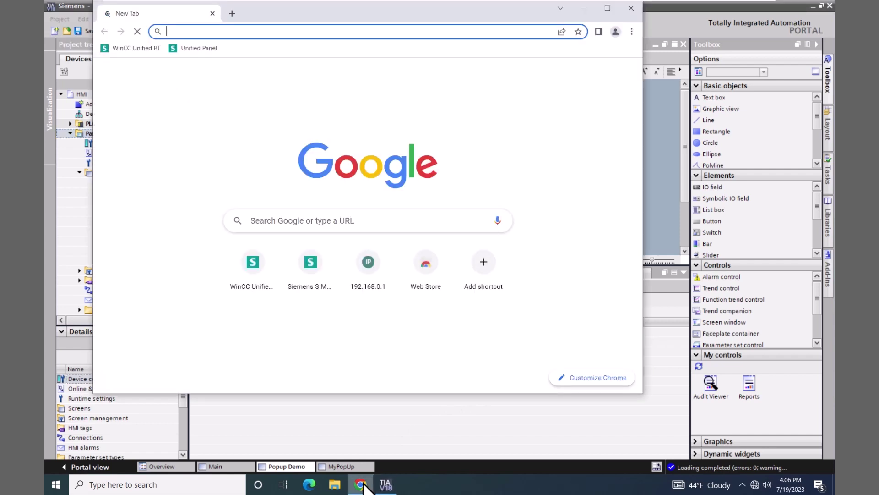
left_click(136, 49)
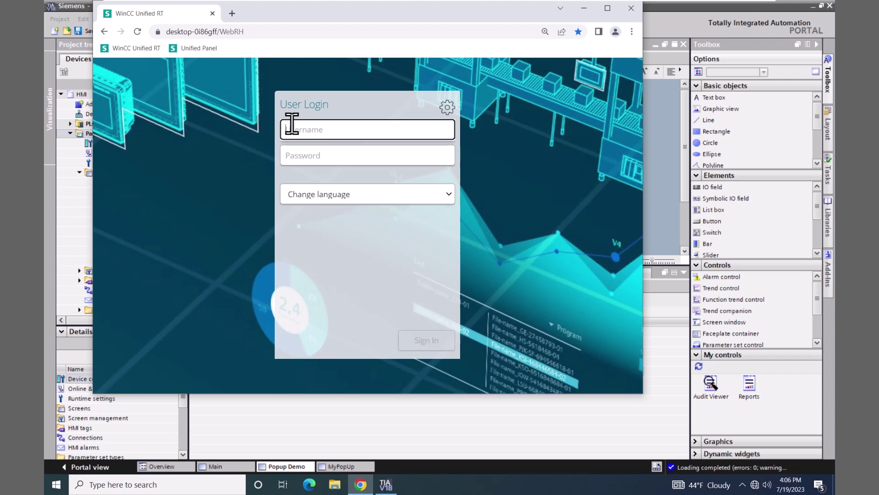
left_click(292, 124)
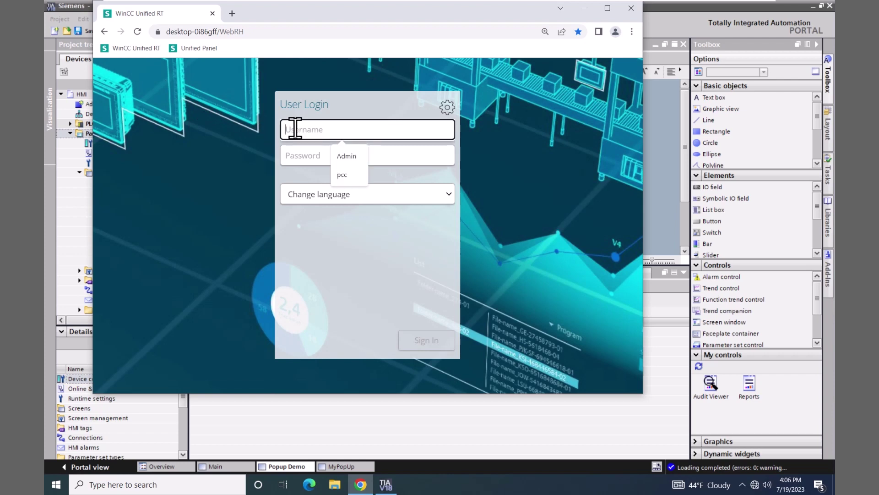
left_click(346, 156)
left_click(297, 159)
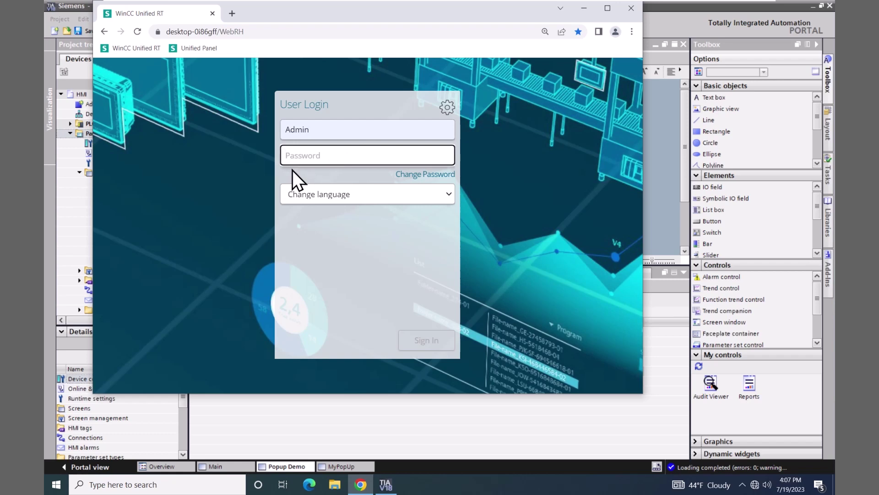
type("Hmi")
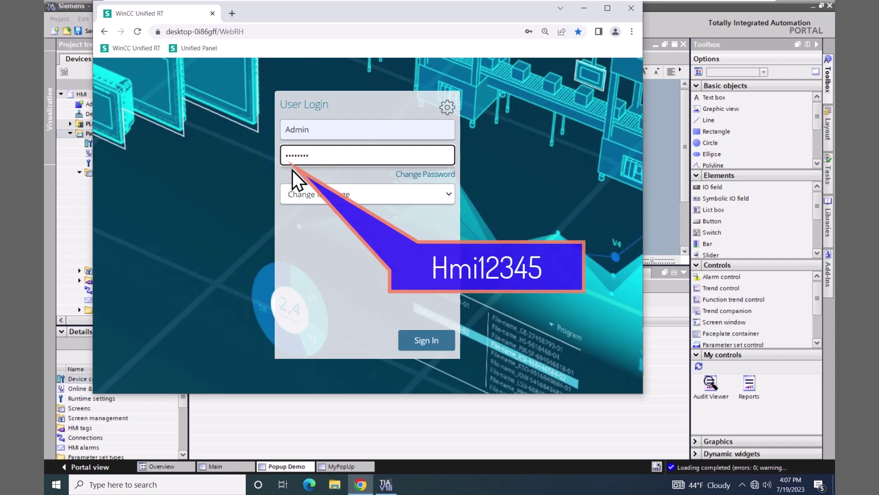
left_click(422, 340)
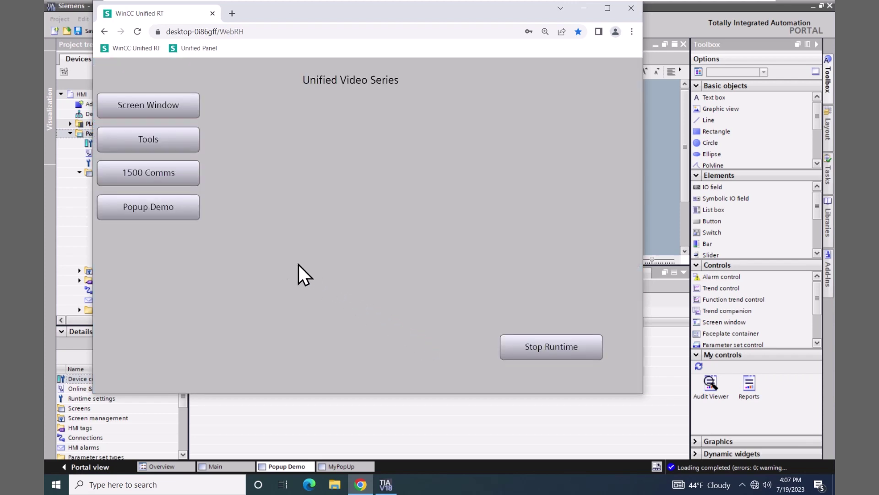
left_click(188, 210)
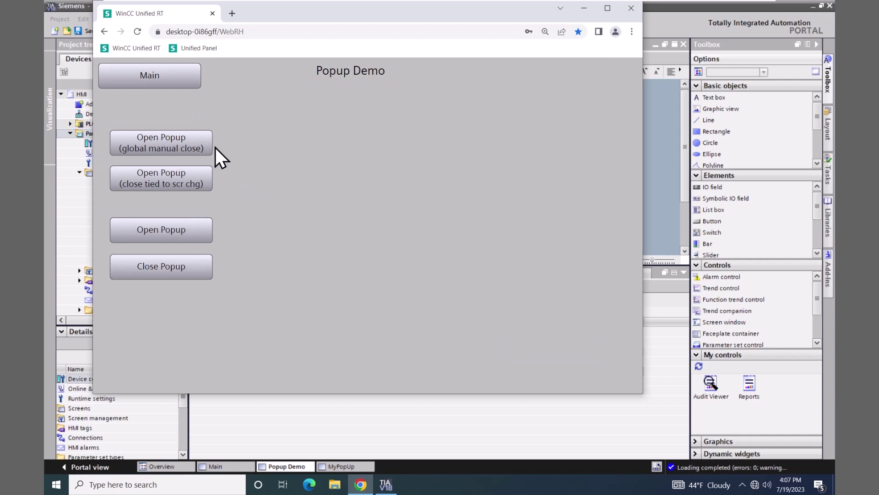
left_click(198, 141)
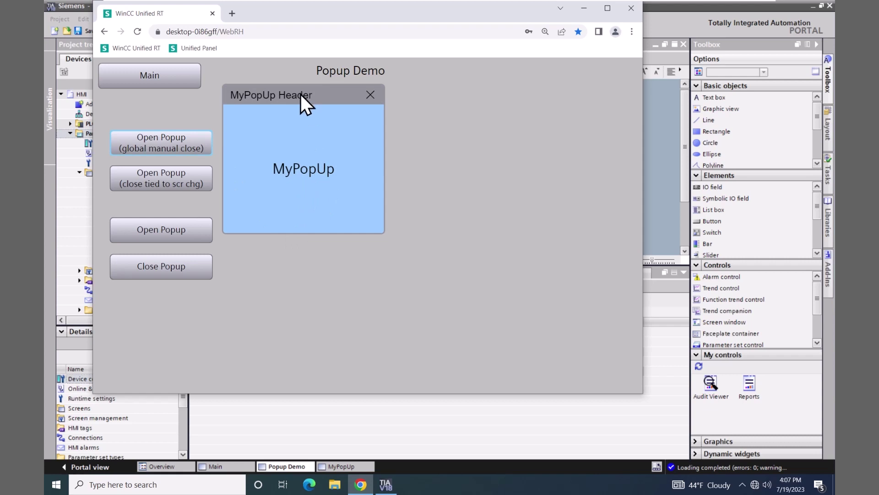
left_click_drag(300, 95, 334, 111)
left_click(400, 112)
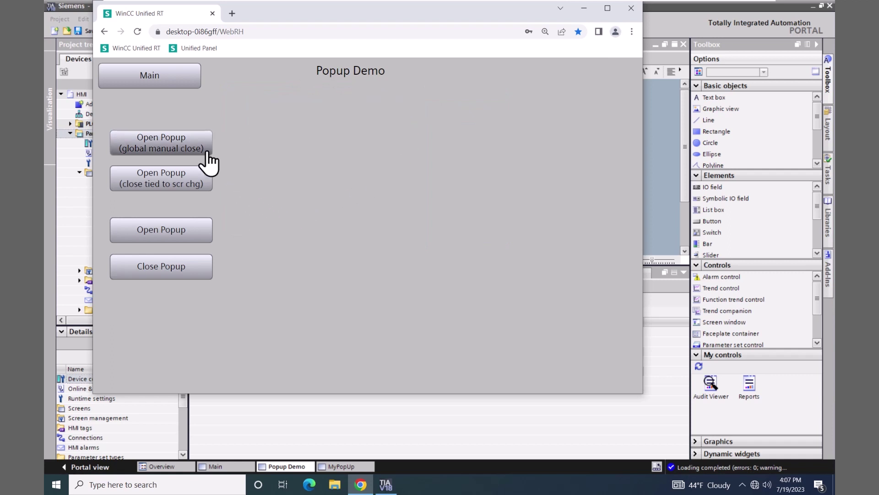
left_click(189, 146)
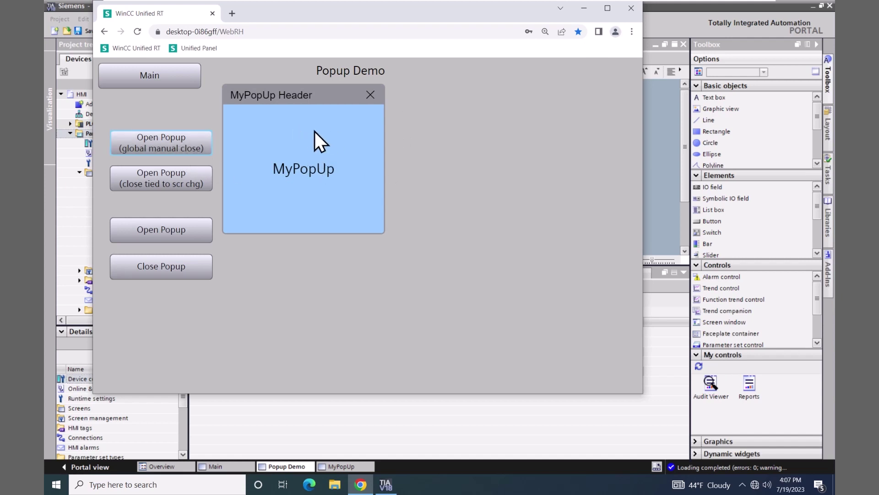
left_click(154, 77)
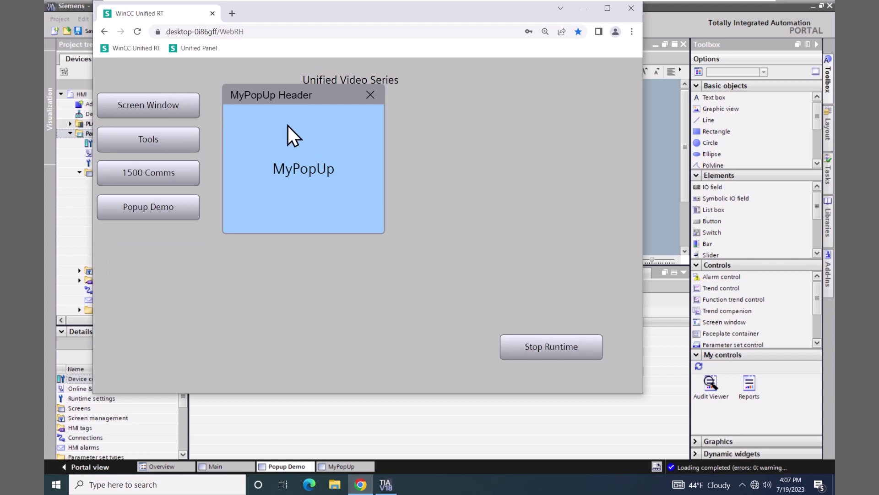
left_click(370, 94)
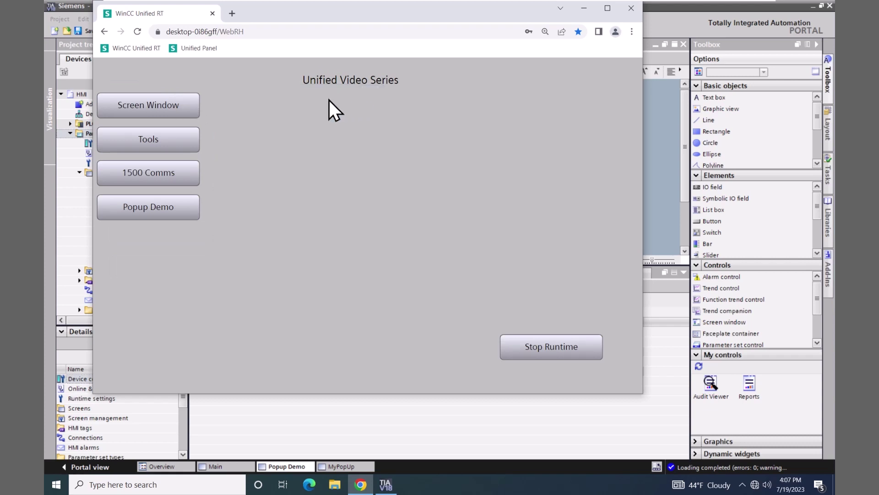
left_click(157, 211)
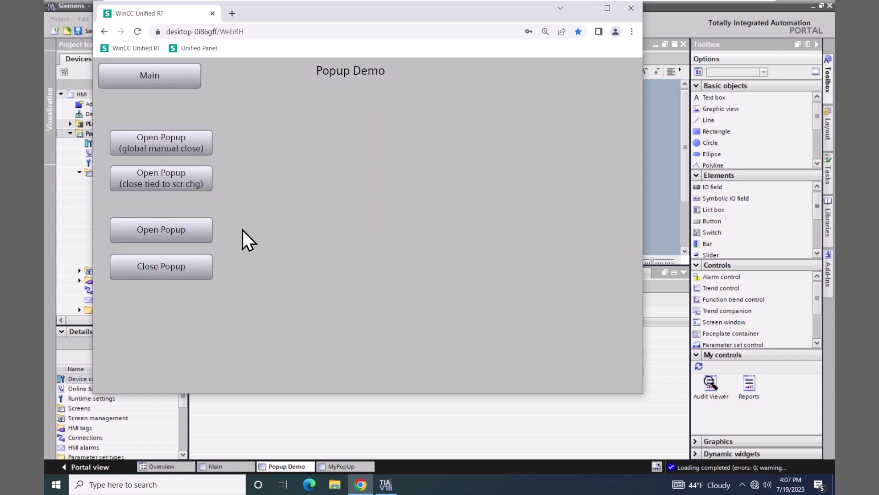
left_click(185, 188)
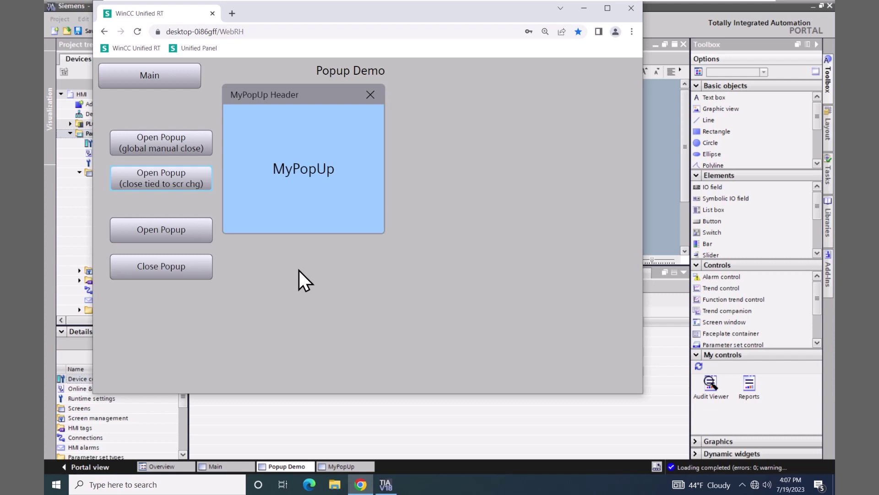
left_click(179, 83)
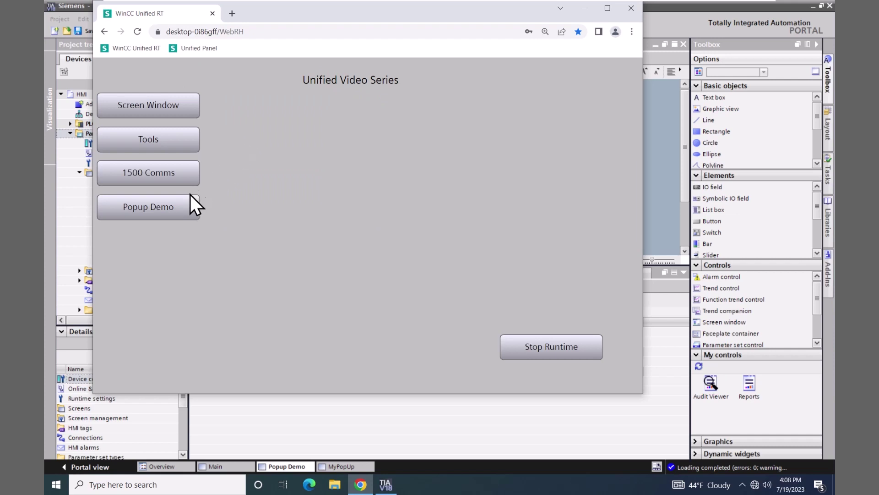
Step: On Popup Demo, open MyPopUp, scroll it, close it, then reopen it
left_click(176, 207)
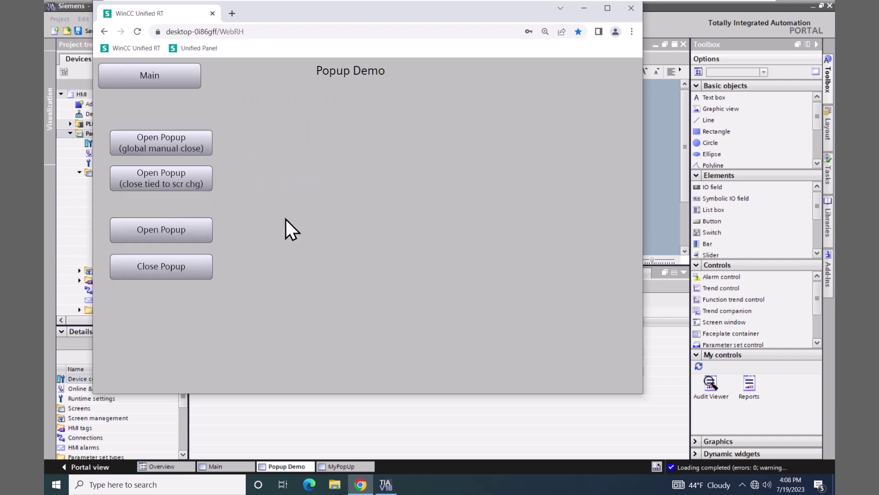
left_click(178, 234)
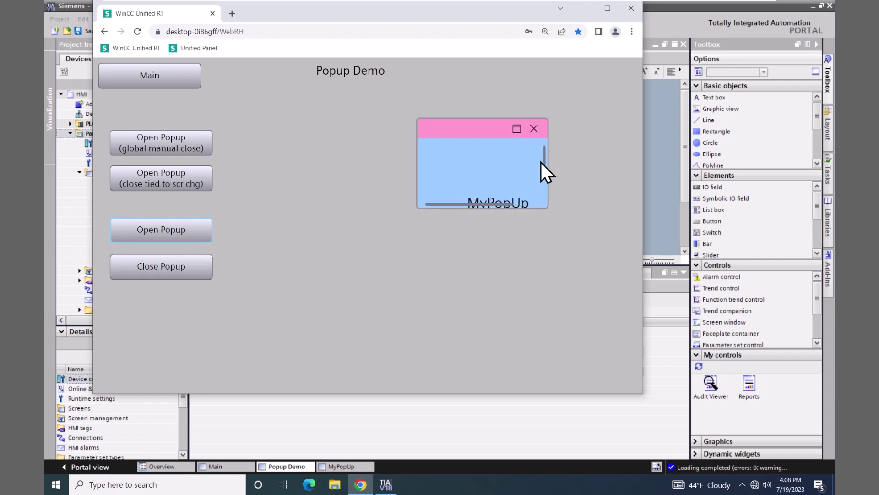
left_click_drag(544, 161, 543, 175)
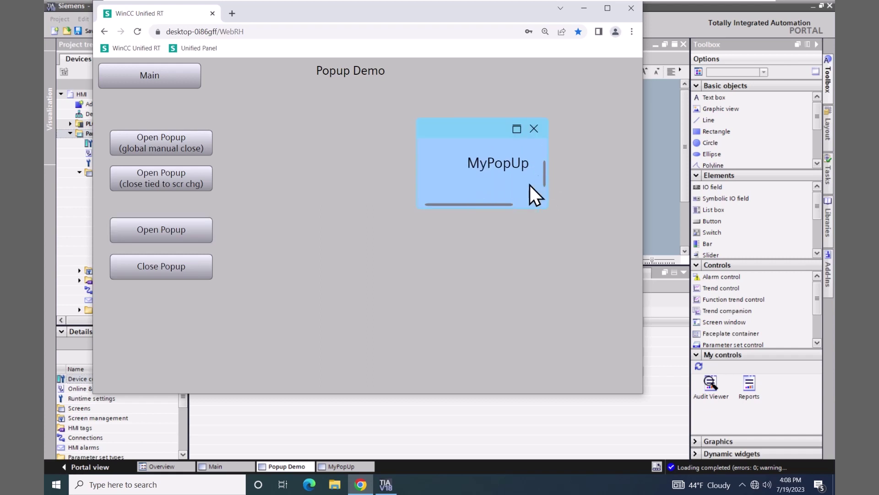
left_click_drag(473, 205, 497, 211)
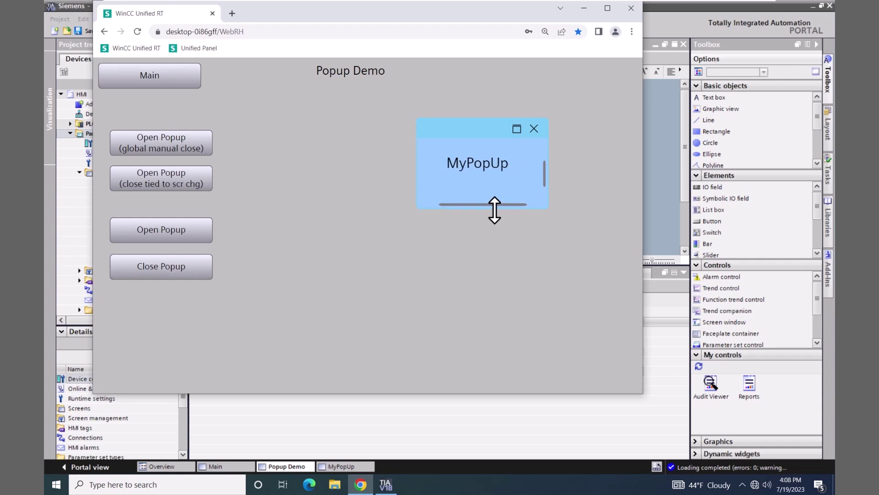
left_click(179, 274)
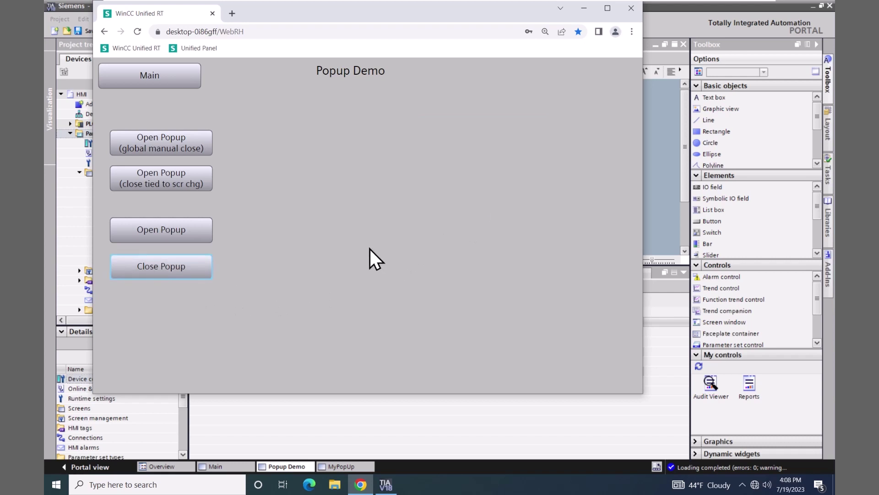
left_click(193, 231)
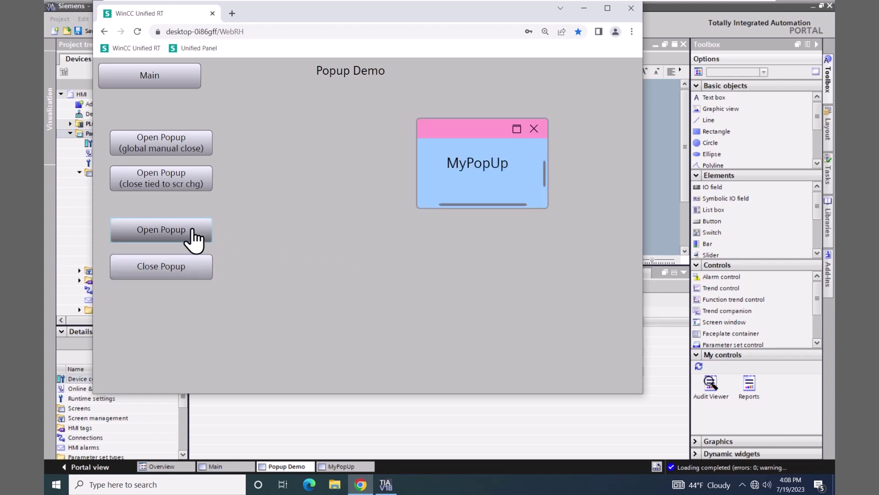